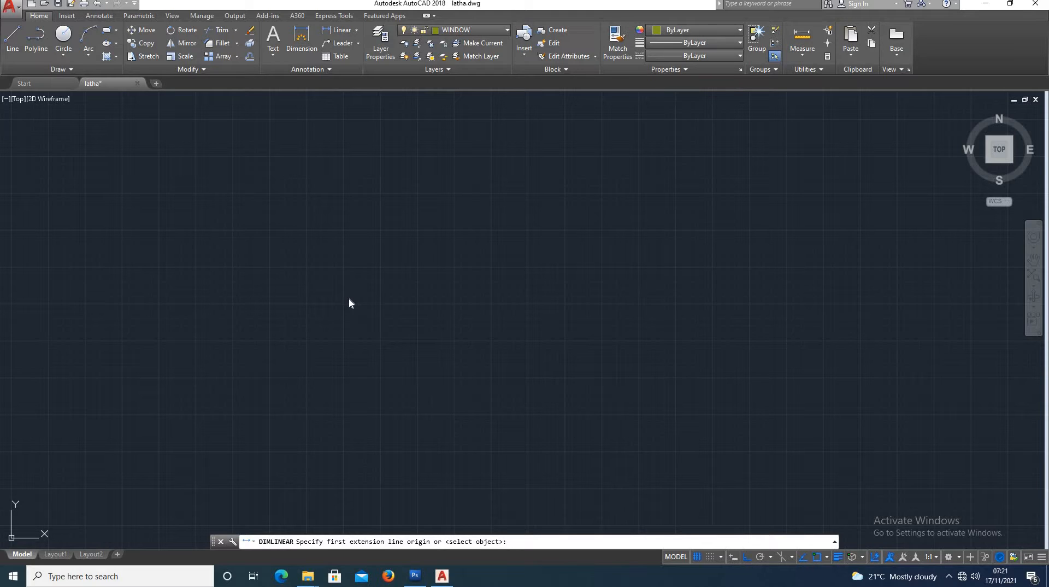
click(356, 30)
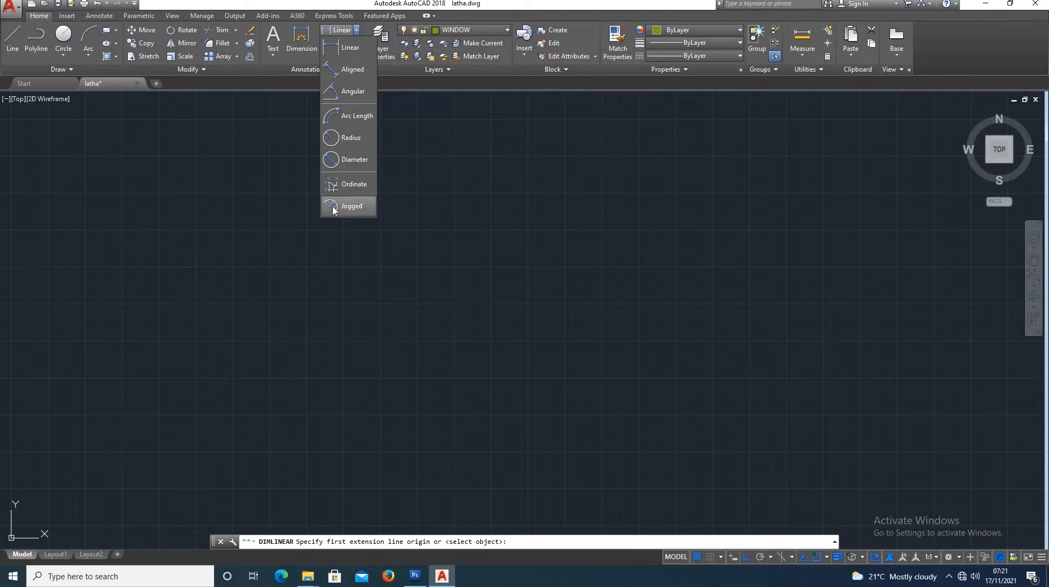
click(141, 17)
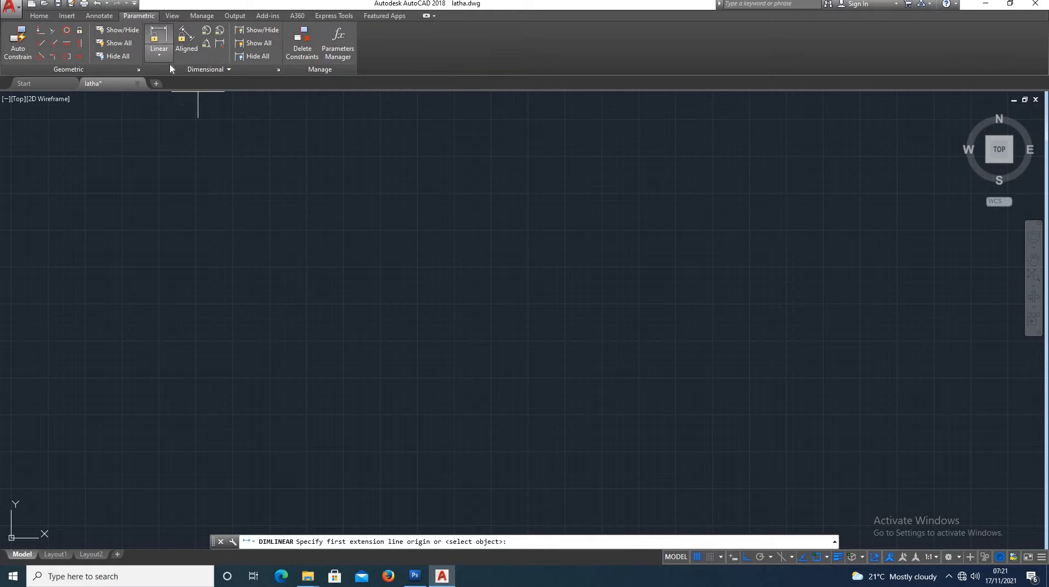
text(l)
key(Return)
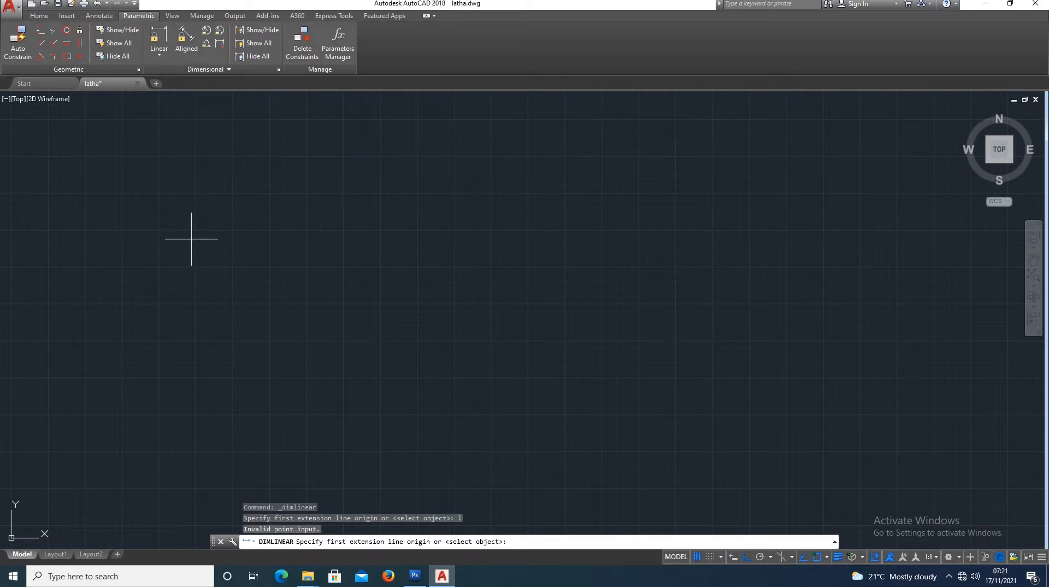
click(191, 238)
key(Escape)
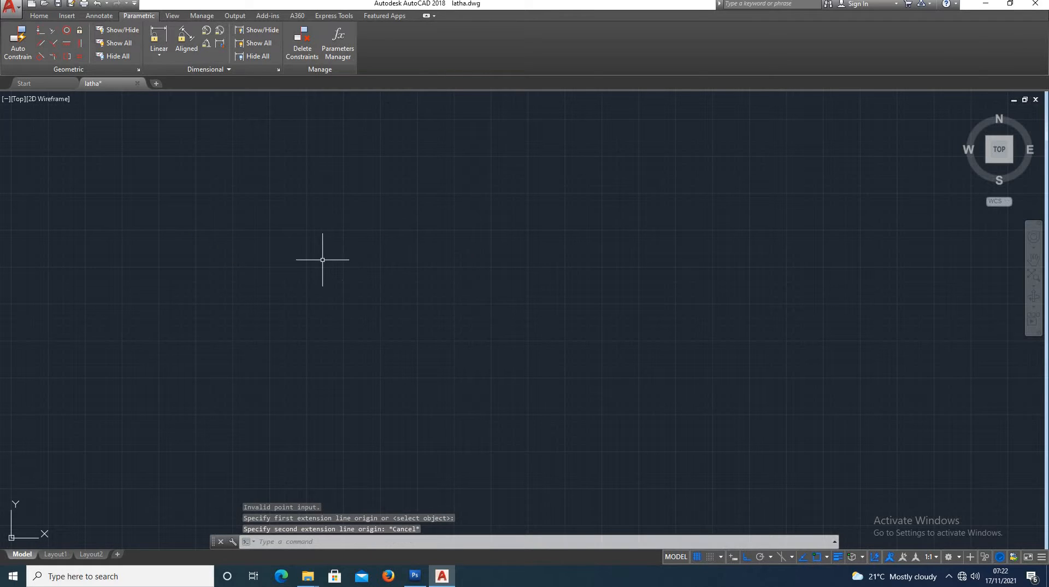
Draw a freehand-length horizontal line in the middle of the drawing area and erase it
text(l)
key(Return)
click(268, 264)
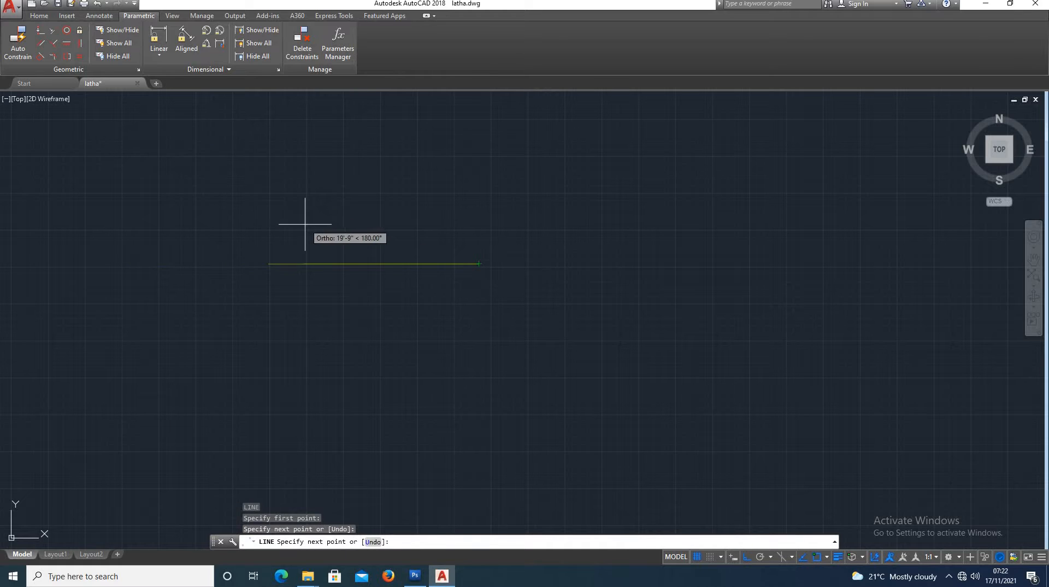
key(Escape)
click(289, 263)
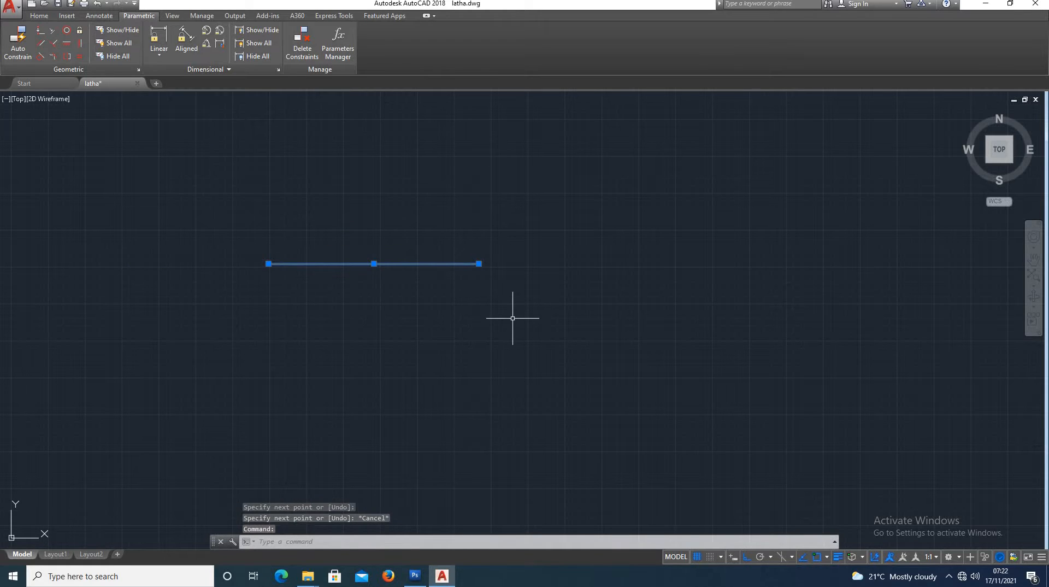
key(Delete)
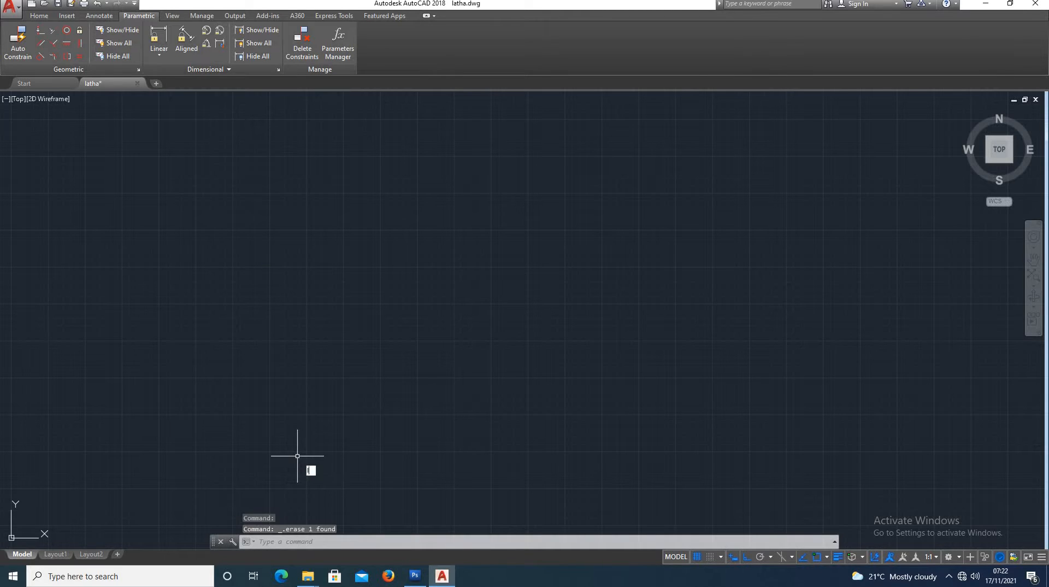
Draw a horizontal line 15' long in the empty drawing area
text(l)
key(Return)
click(308, 330)
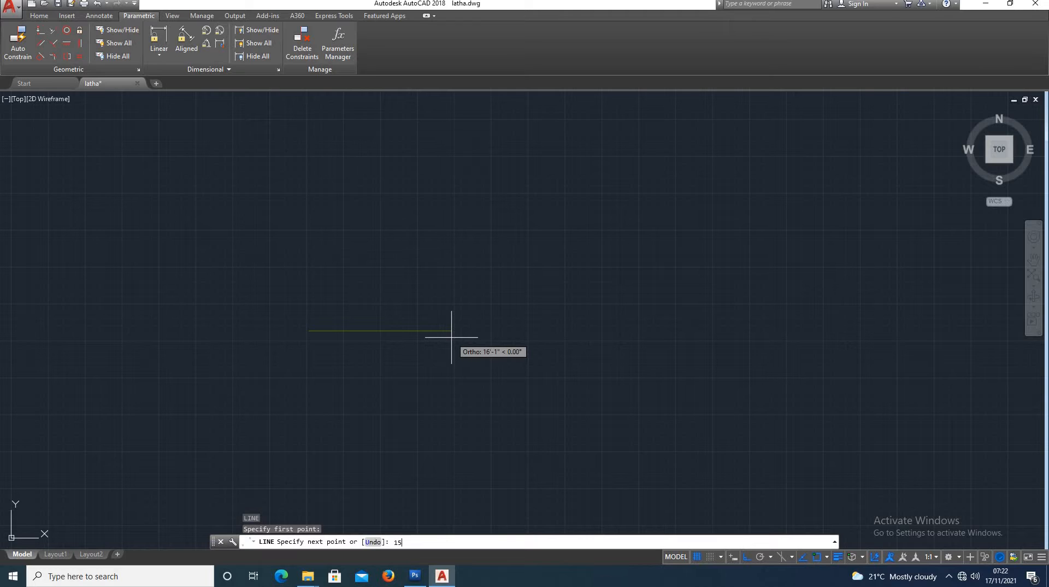
key(Return)
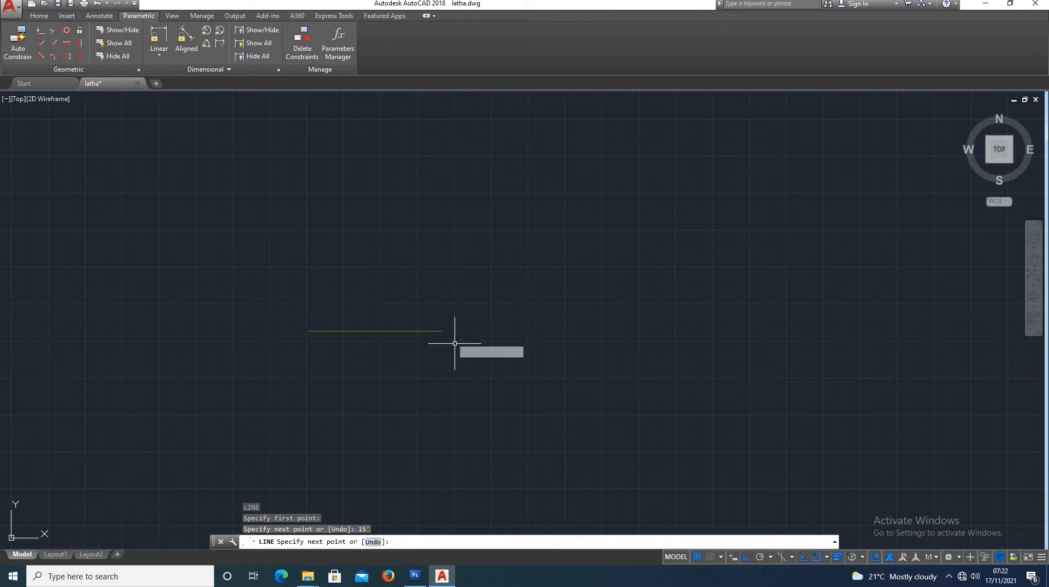
key(Escape)
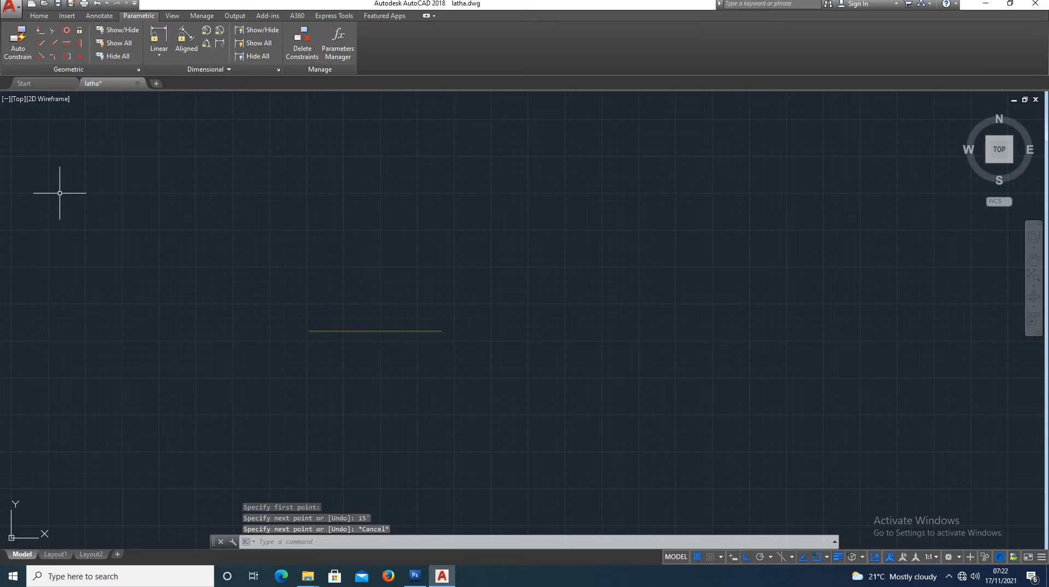
Place an ordinary linear dimension above the horizontal line between its endpoints, and erase that dimension
click(42, 17)
click(347, 30)
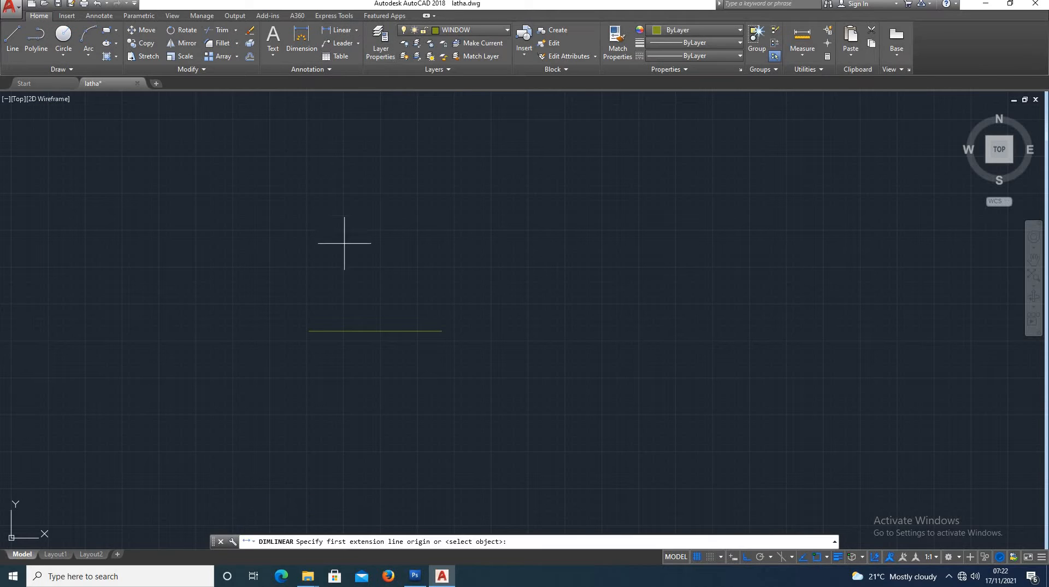
click(308, 330)
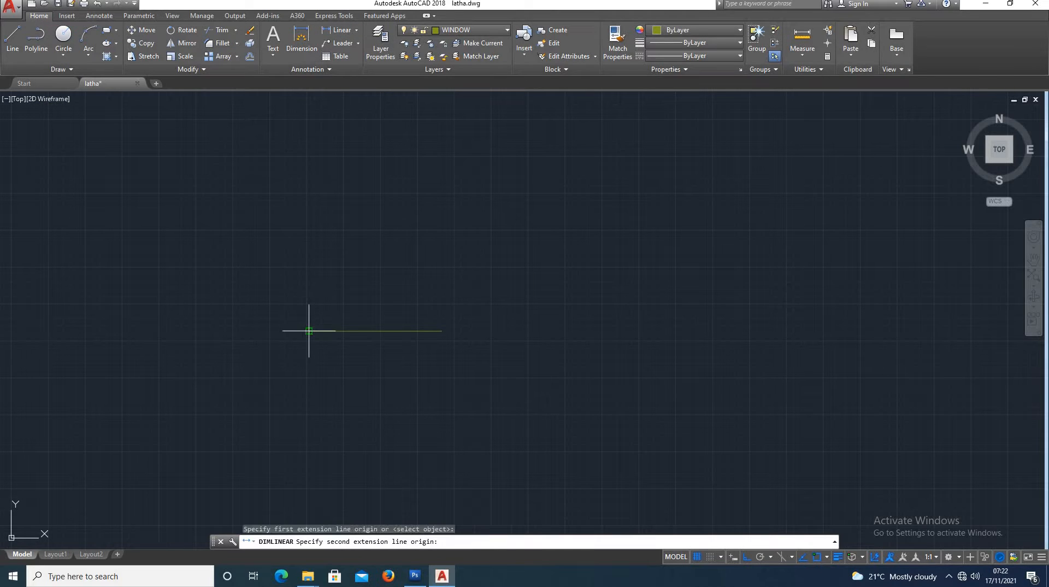
click(442, 331)
click(377, 315)
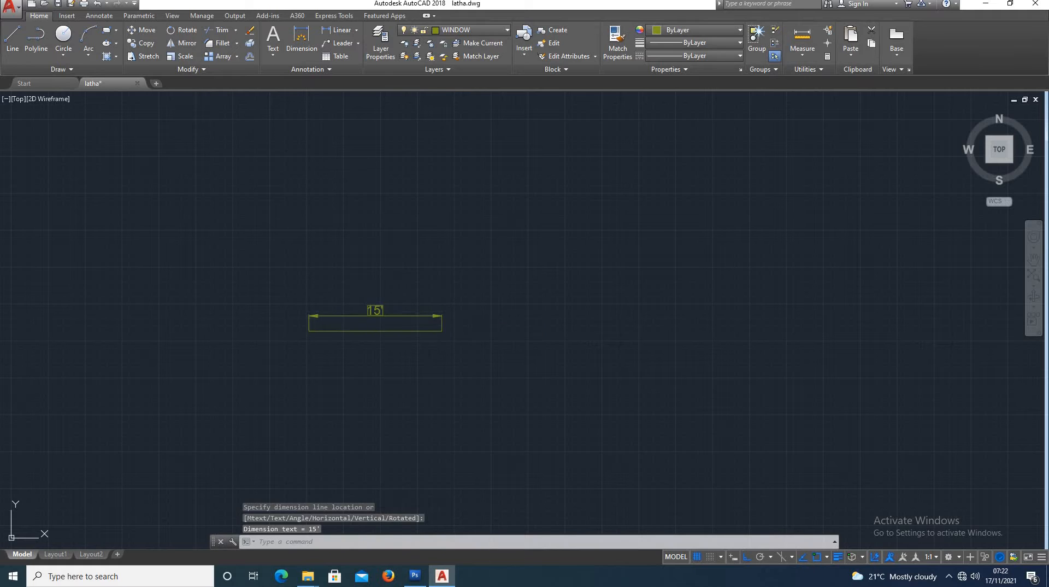
click(374, 313)
key(Delete)
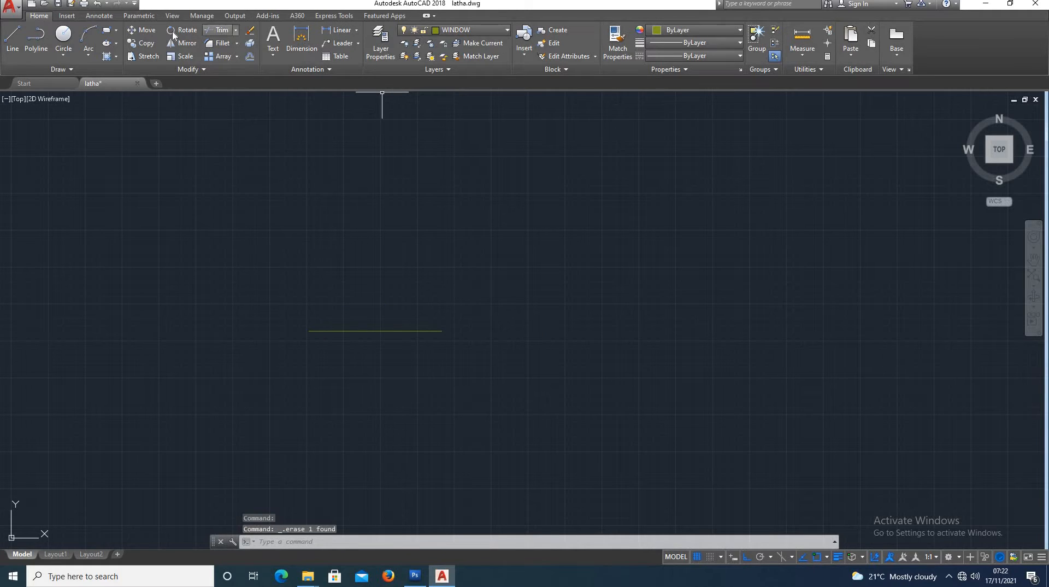
Apply a linear dimensional constraint between the line's two endpoints, with its dimension line above the line
click(133, 16)
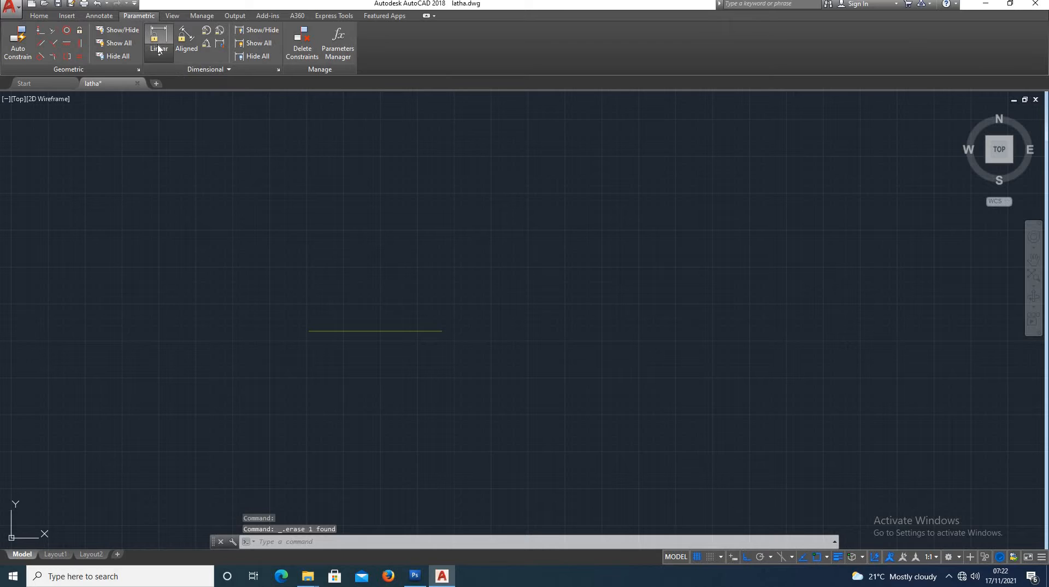
click(159, 55)
click(171, 77)
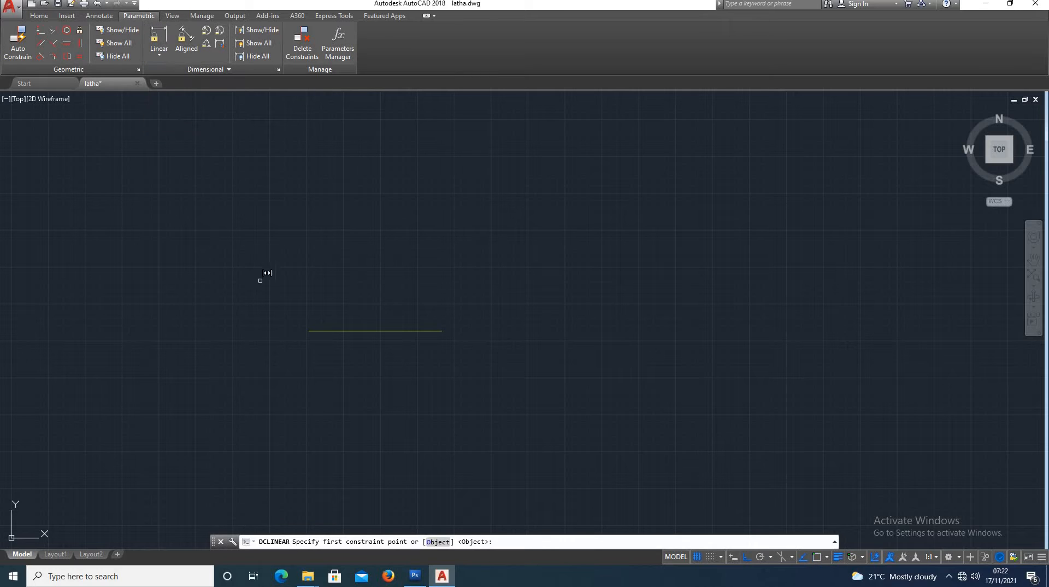
click(310, 332)
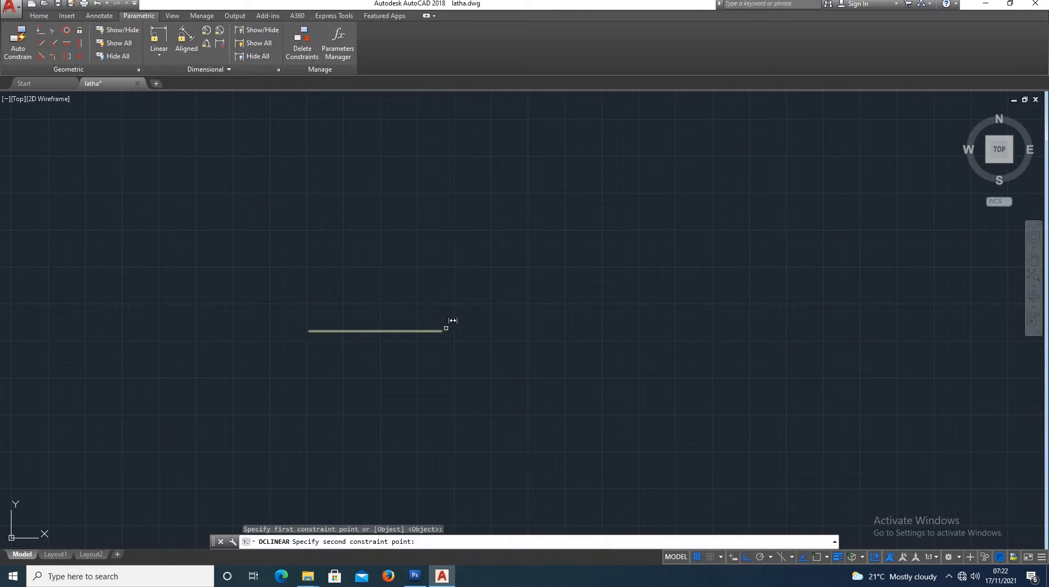
click(442, 330)
click(441, 303)
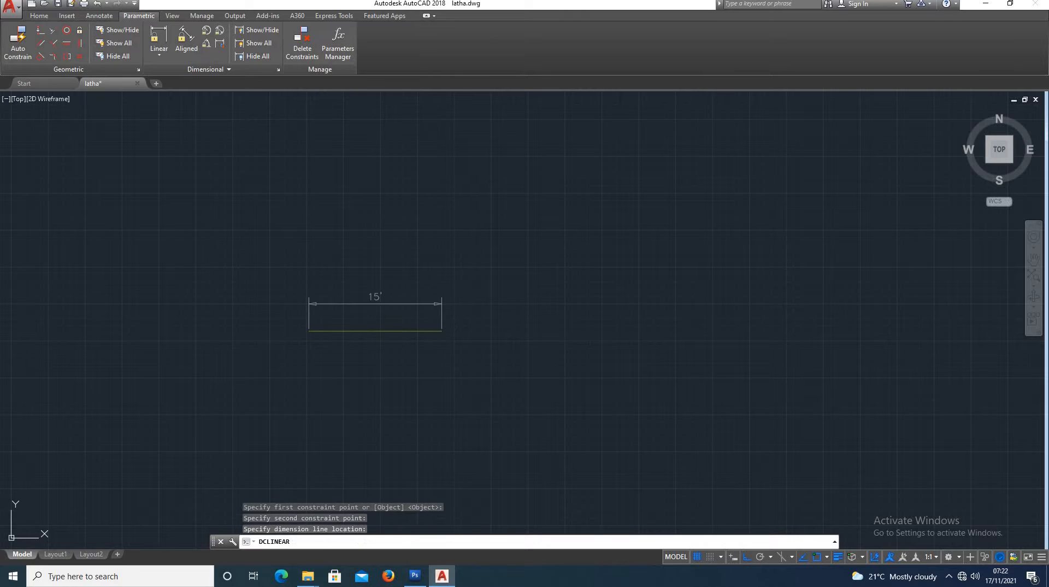
Try to set the linear constraint's value to 20''
scroll(386, 306, up, 4)
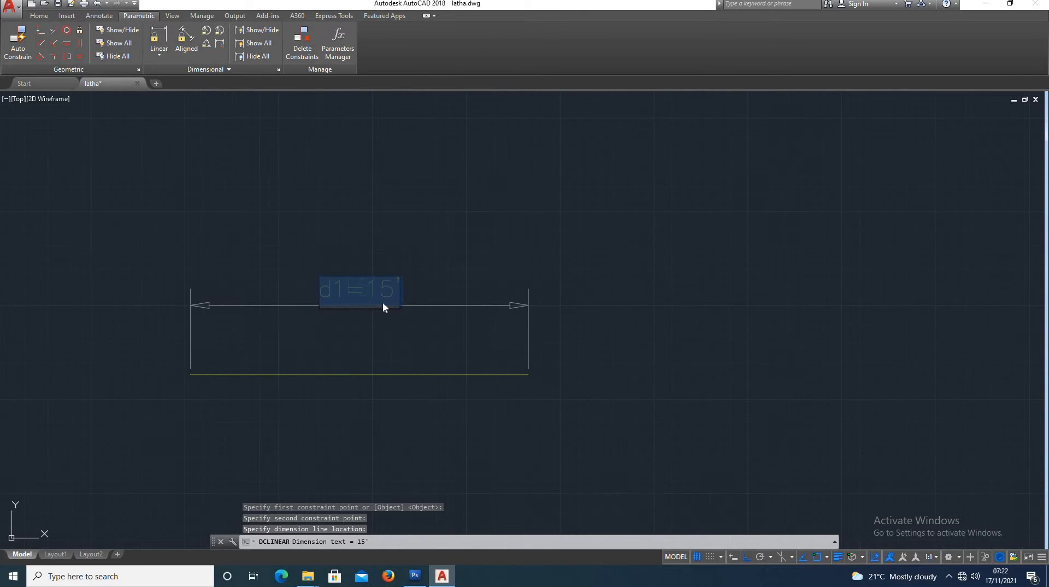
click(396, 293)
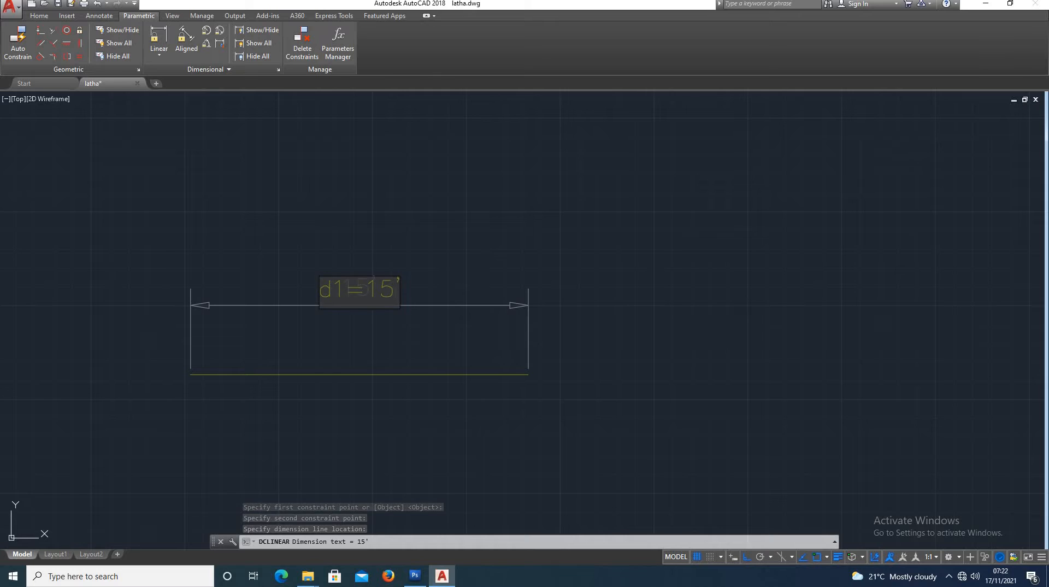
key(BackSpace)
key(BackSpace)
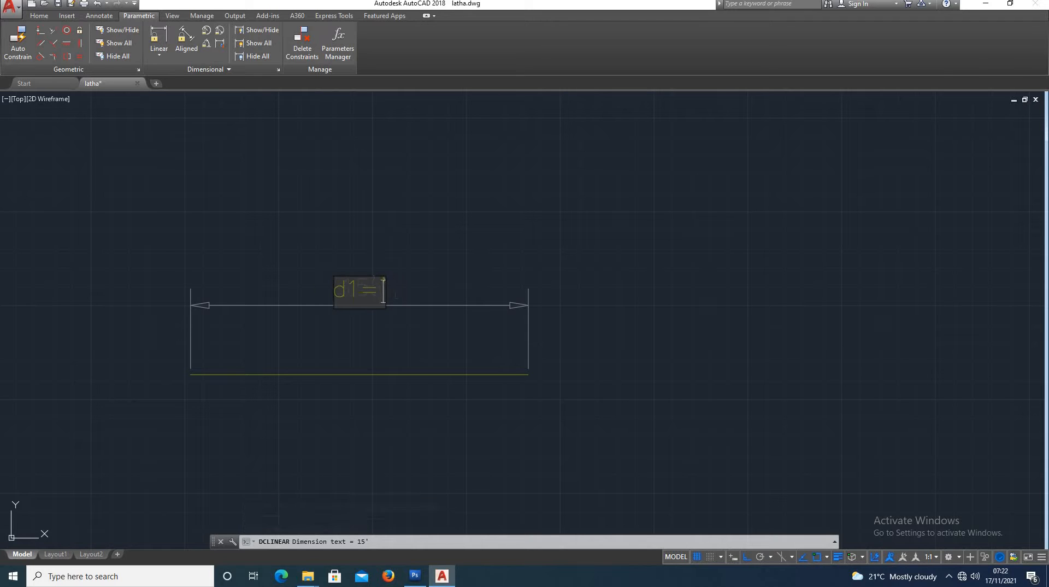
text(20)
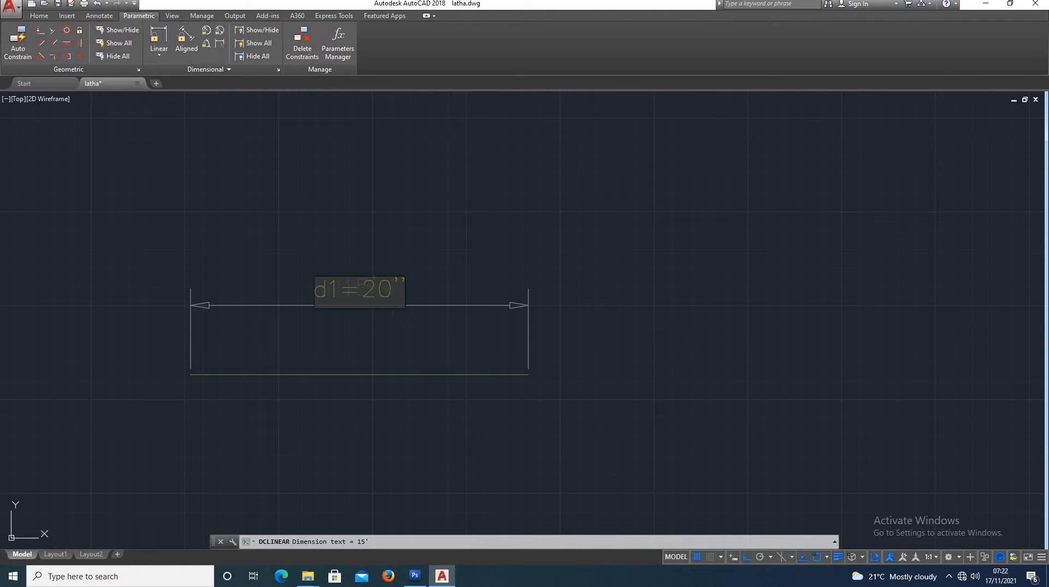
key(Return)
Set the linear constraint's value to 20'
scroll(375, 303, up, 5)
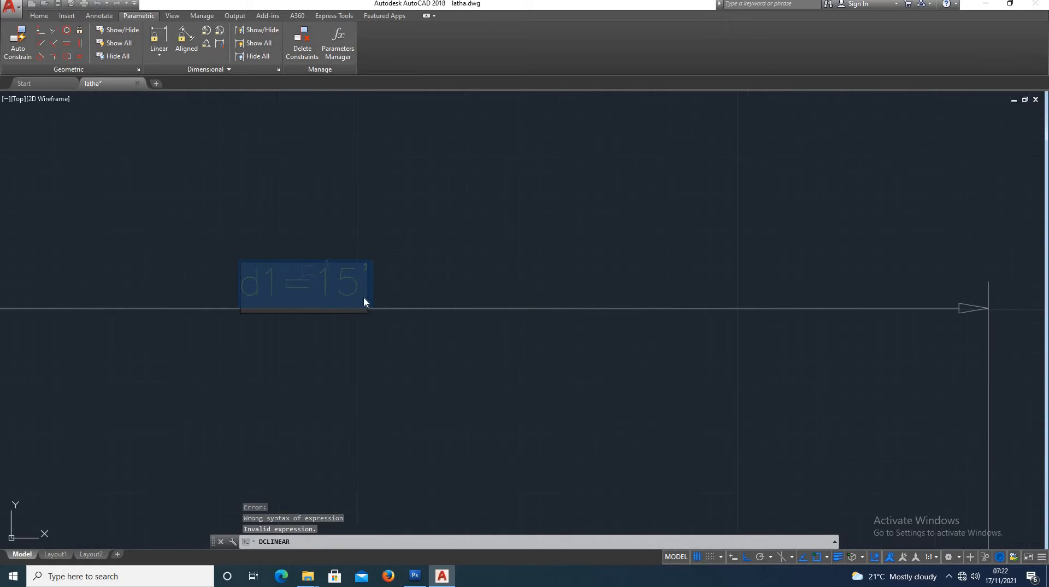
click(365, 290)
key(BackSpace)
key(BackSpace)
key(BackSpace)
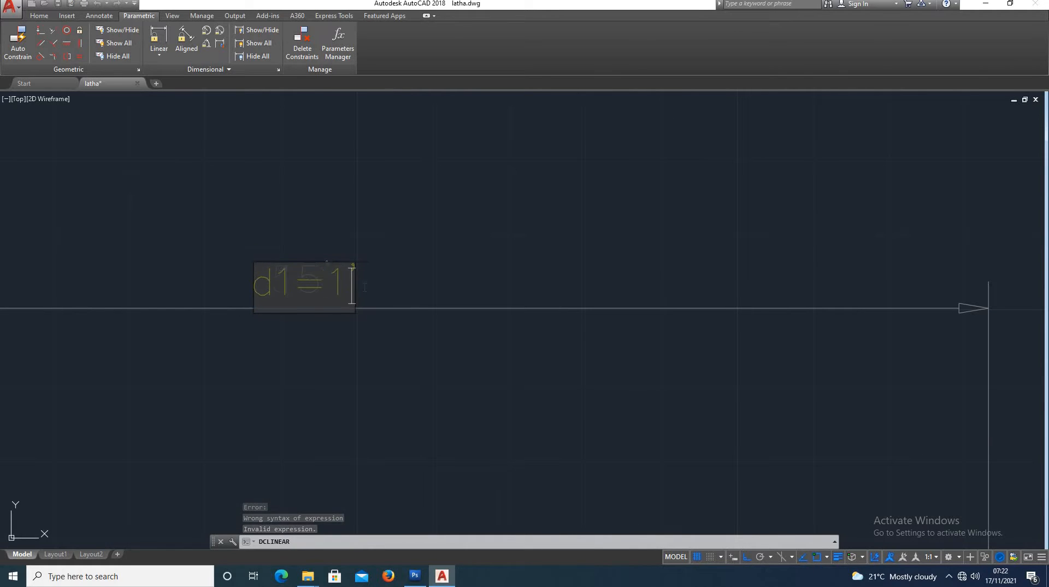
text(5=)
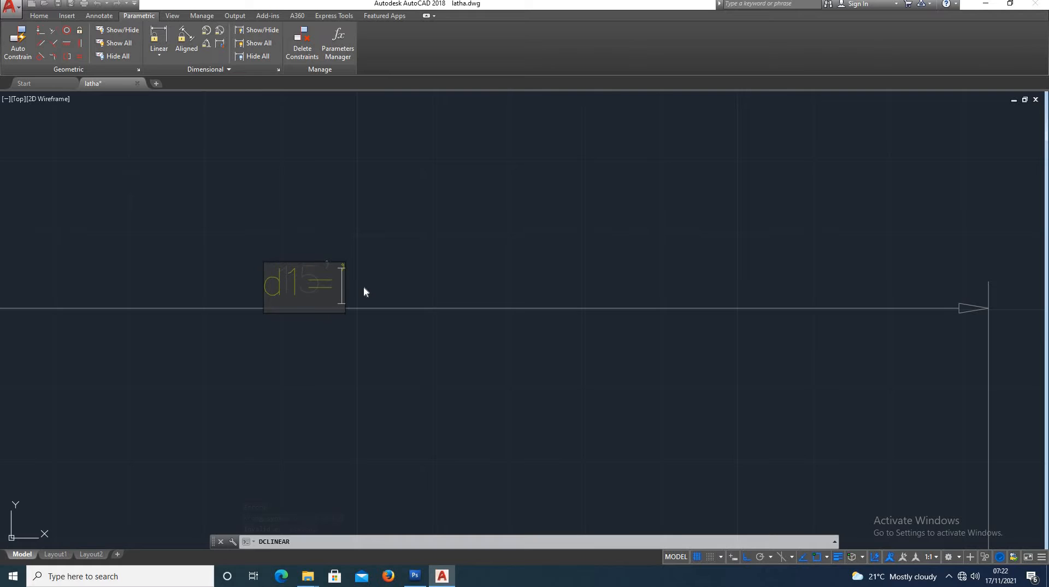
text(20)
key(Return)
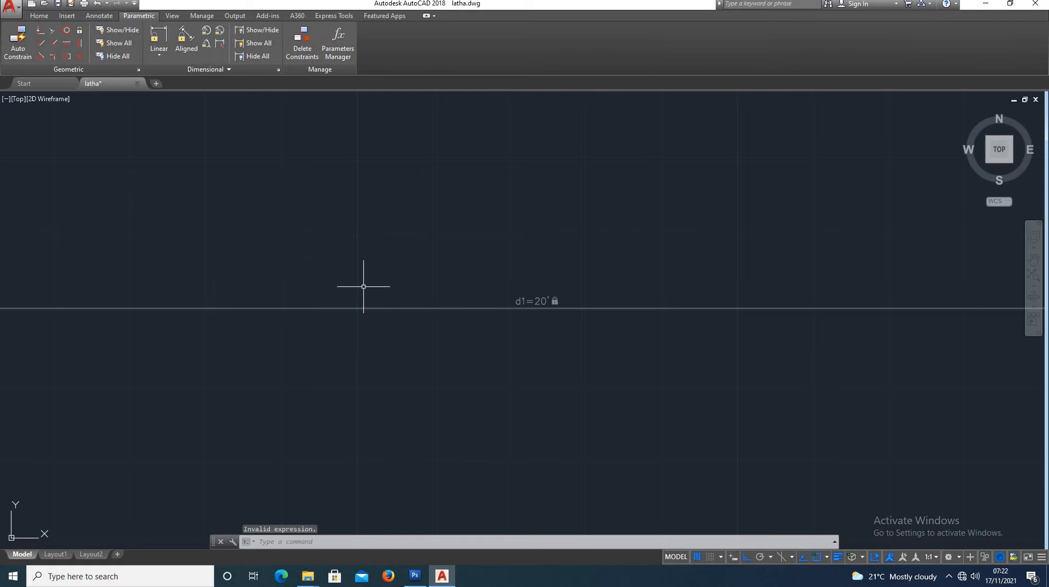
Place an ordinary linear dimension below the constrained line between its endpoints, and erase that dimension
scroll(363, 286, down, 5)
scroll(332, 311, up, 2)
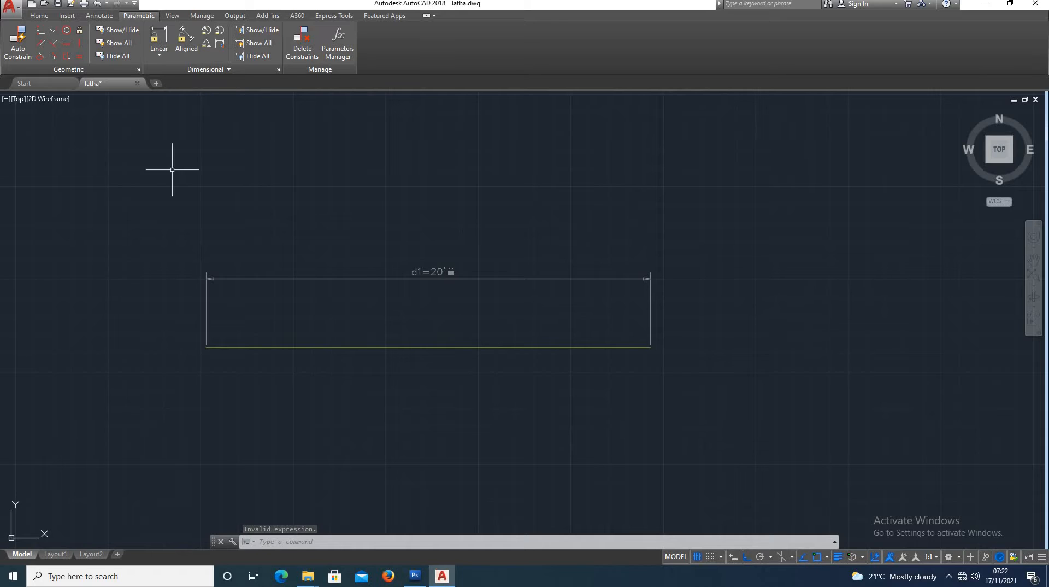
click(40, 16)
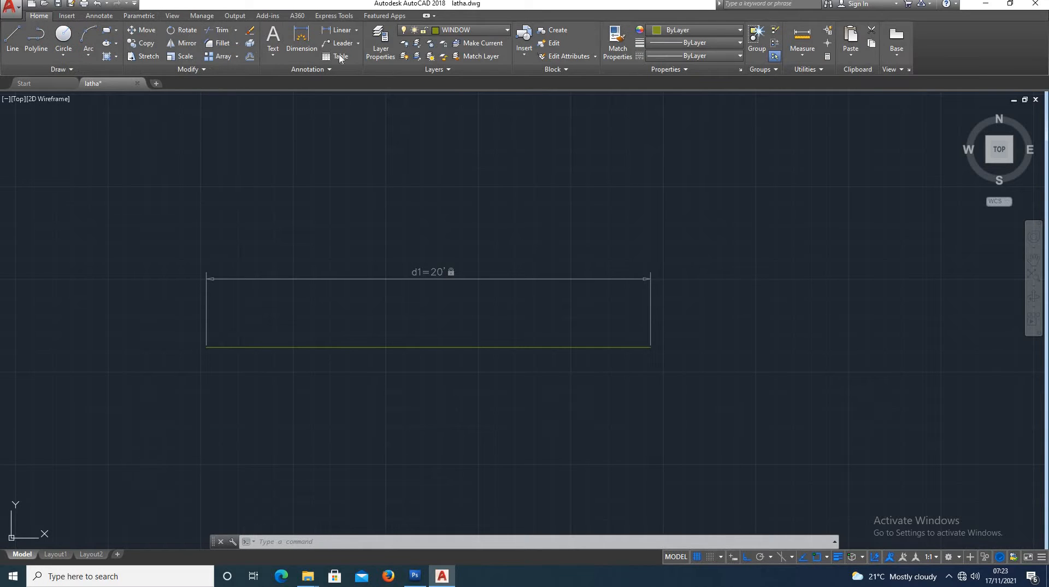
click(339, 31)
click(206, 346)
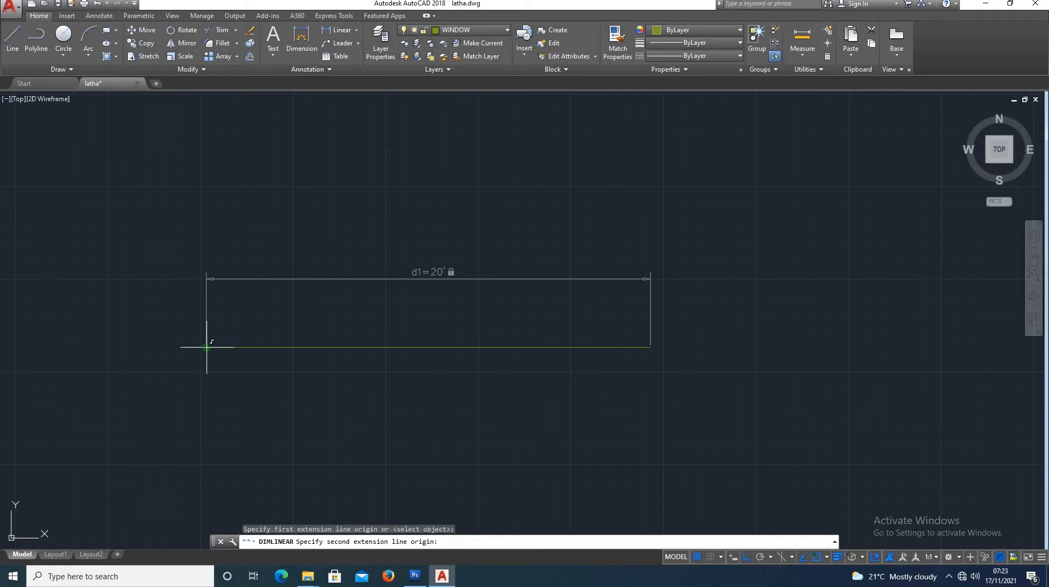
click(650, 347)
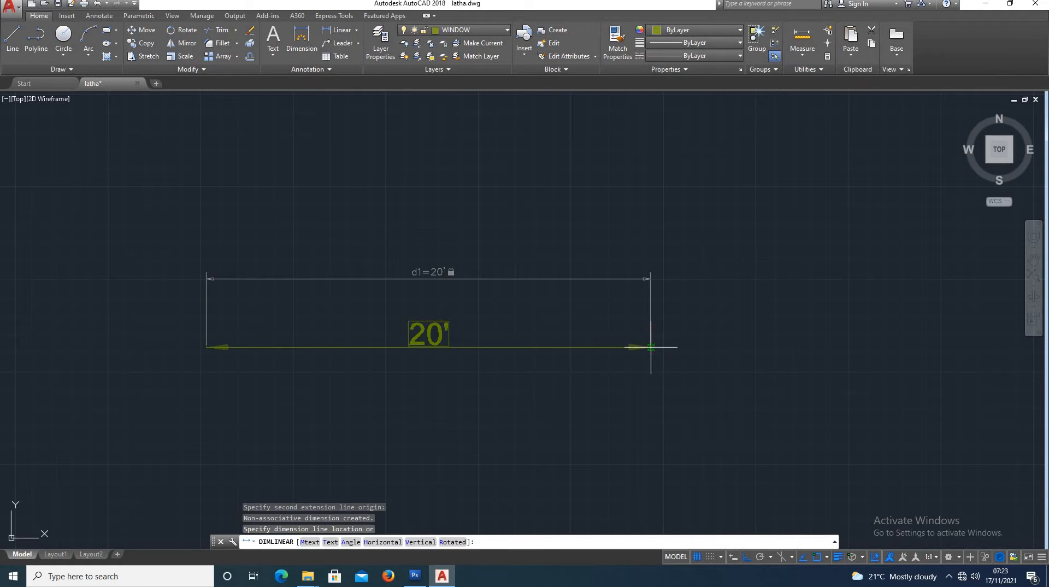
click(650, 386)
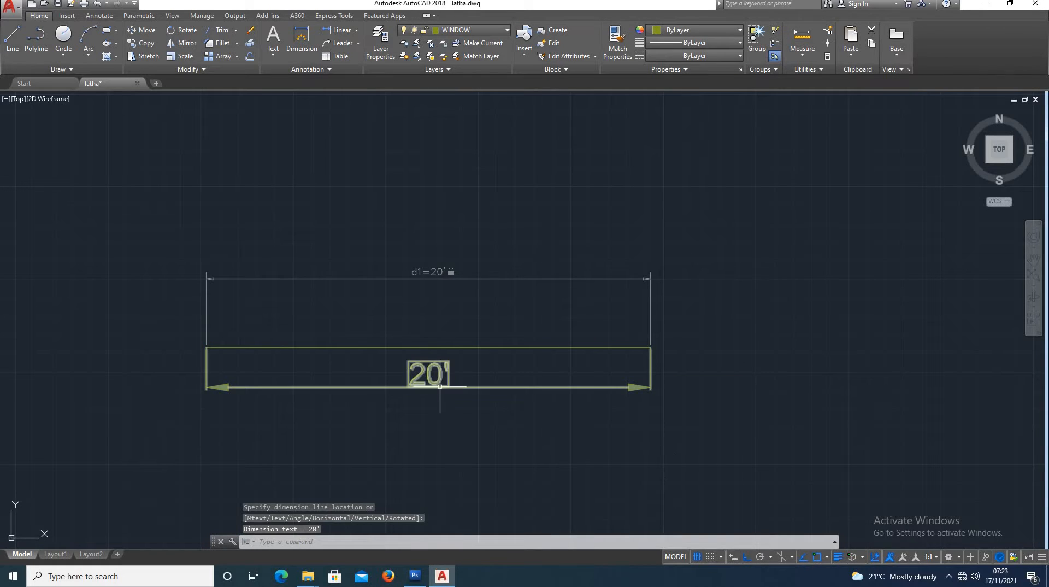
click(428, 373)
key(Delete)
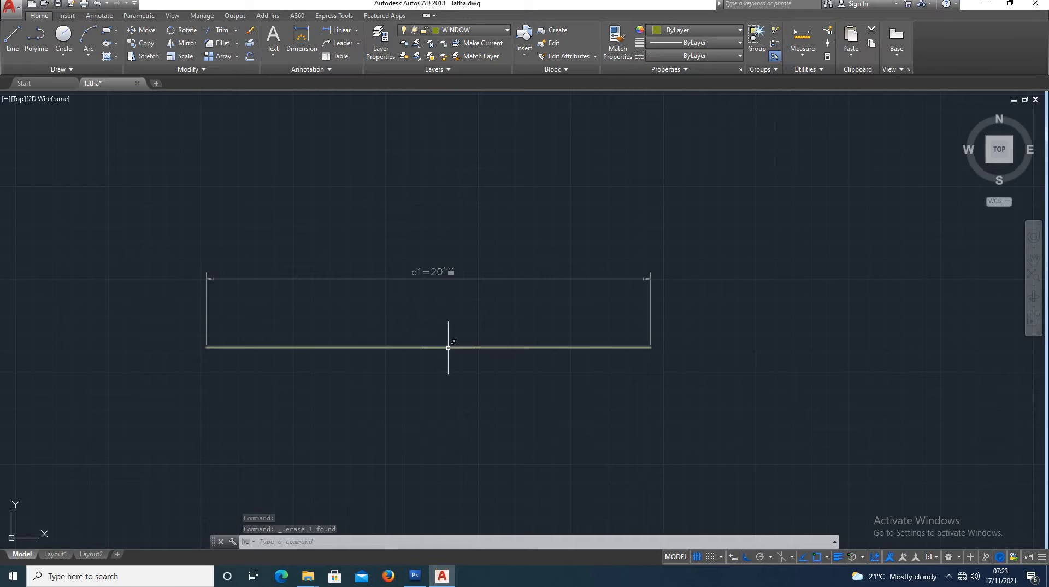
click(140, 16)
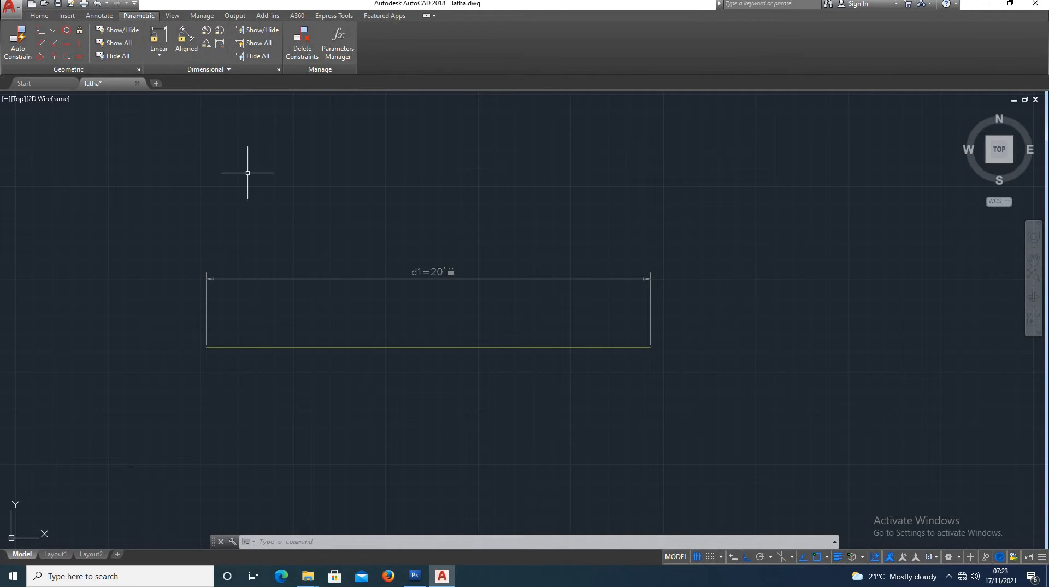
click(166, 53)
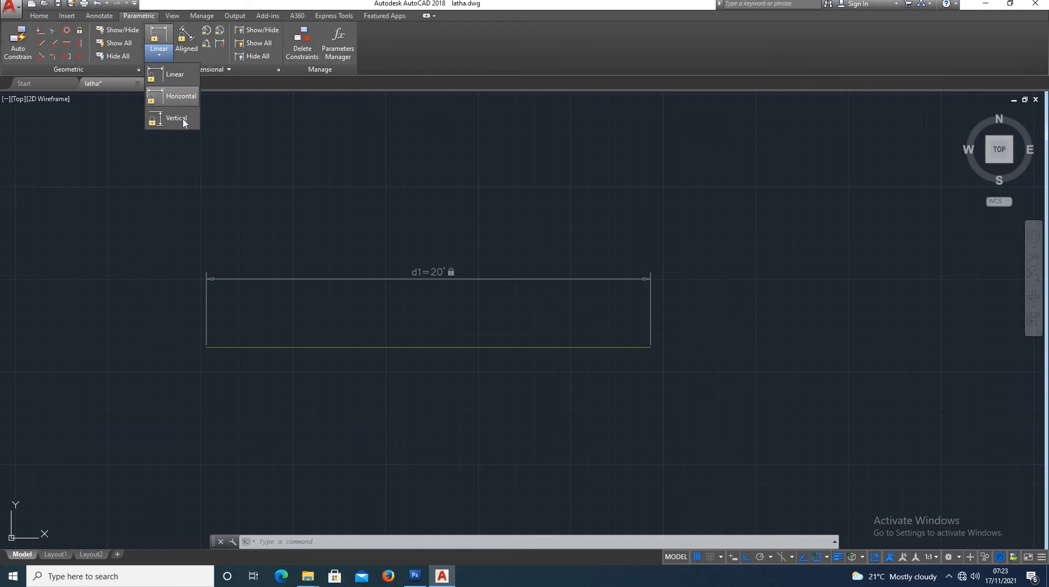
click(334, 305)
Draw a vertical line 5' long below the constrained horizontal line
text(l)
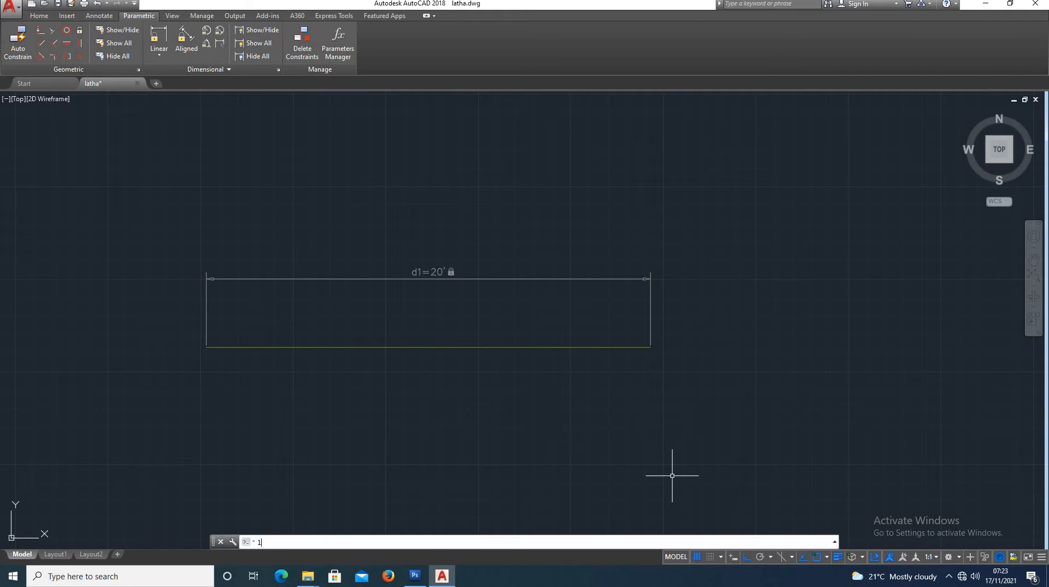
key(Return)
click(545, 450)
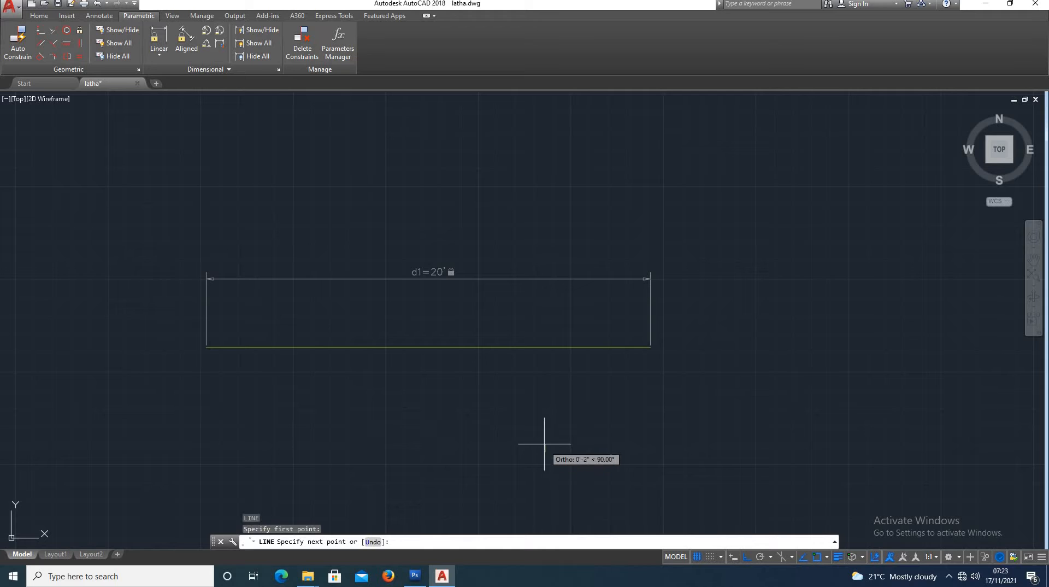
scroll(547, 384, down, 2)
scroll(541, 358, up, 4)
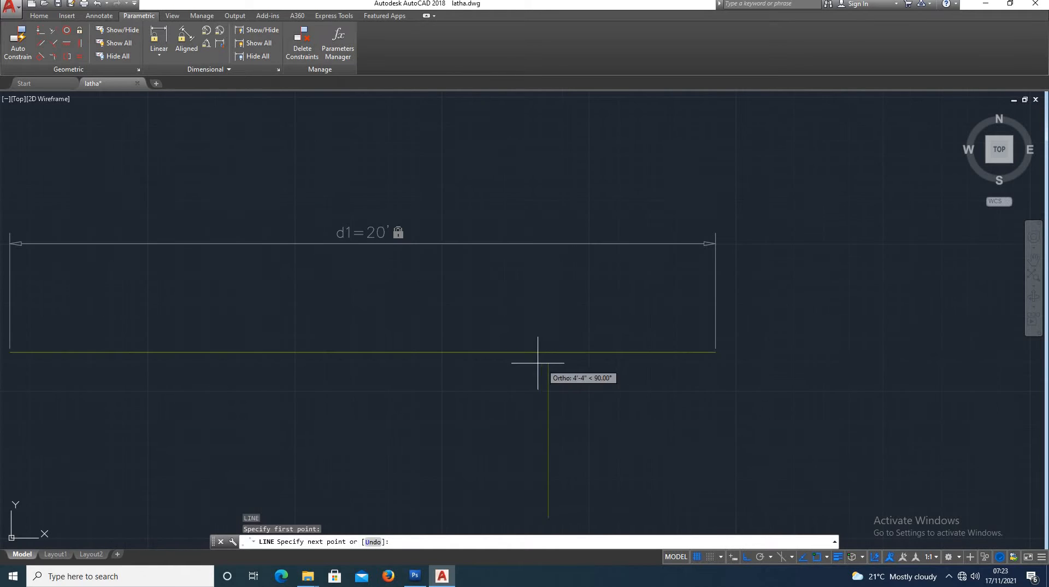
scroll(557, 391, down, 4)
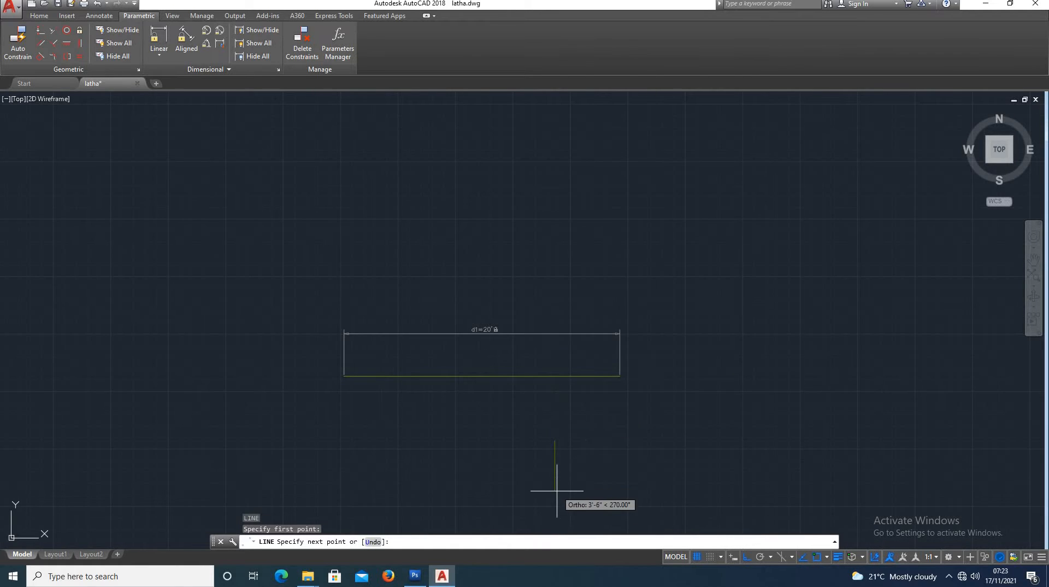
scroll(555, 496, up, 5)
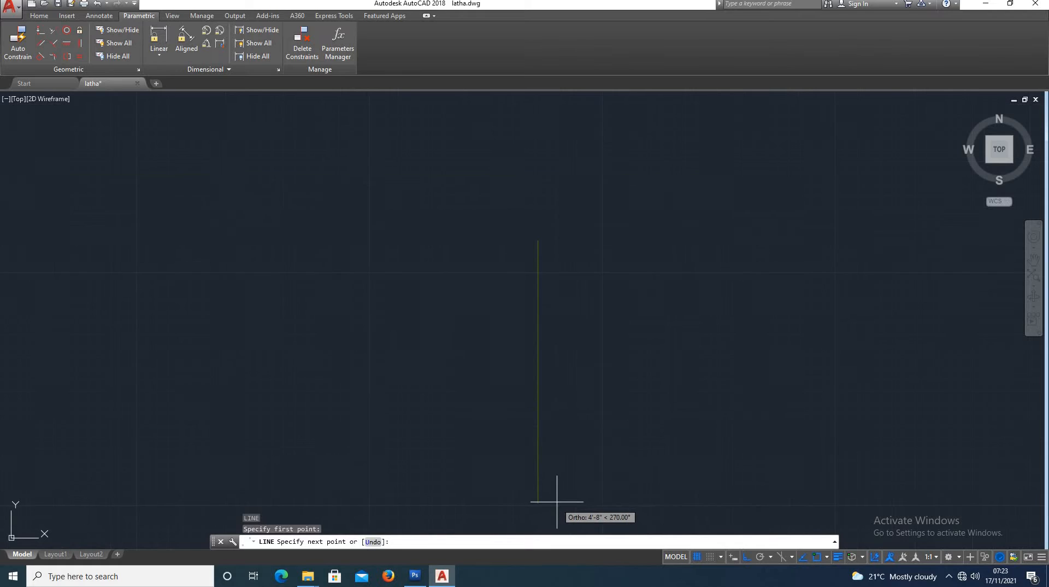
text(')
key(Return)
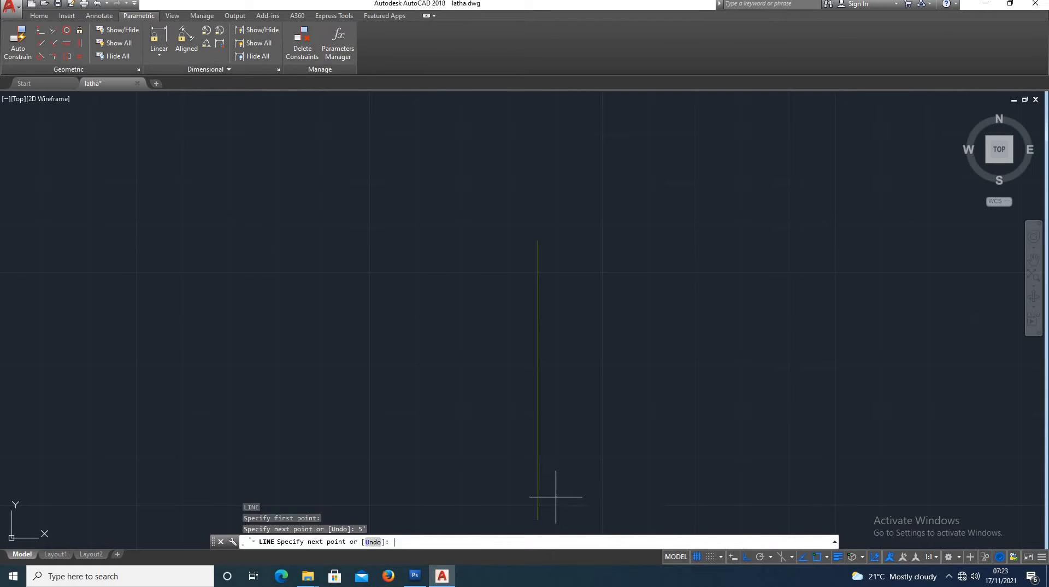
scroll(486, 379, down, 2)
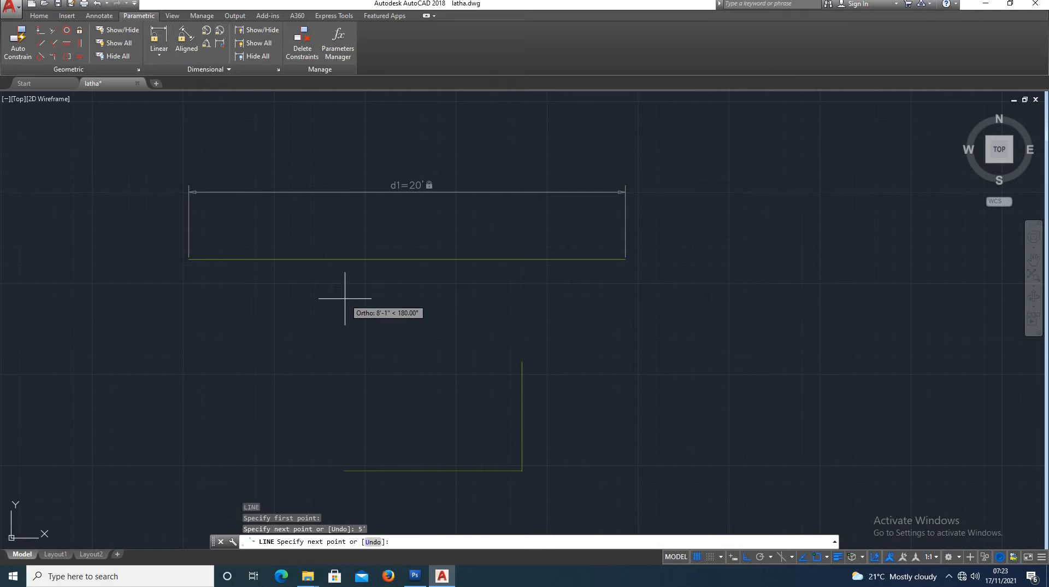
key(Escape)
Apply a vertical dimensional constraint between the vertical line's two endpoints, with its dimension line to the right of the line
click(159, 56)
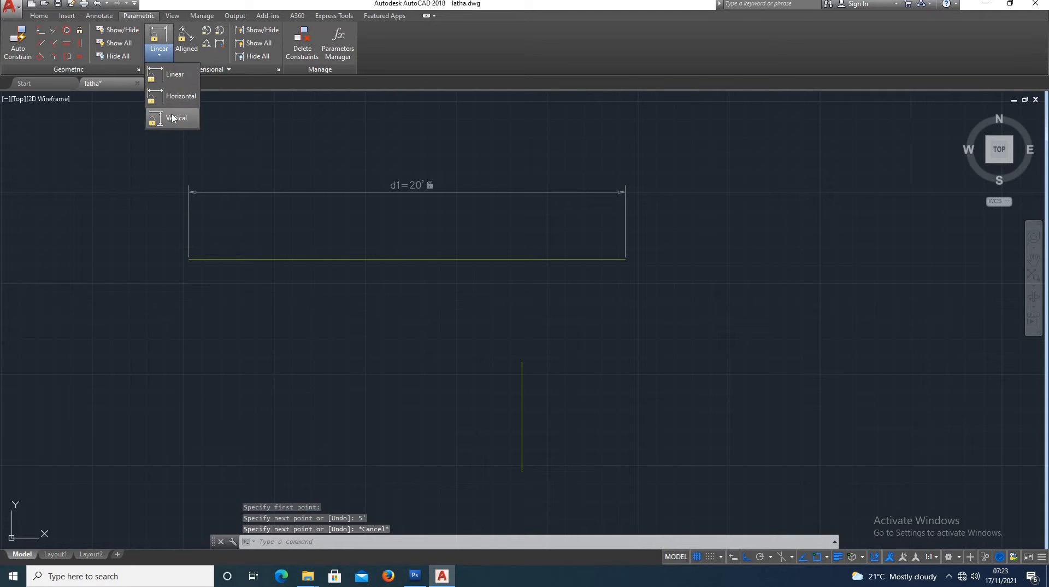
click(164, 125)
click(522, 362)
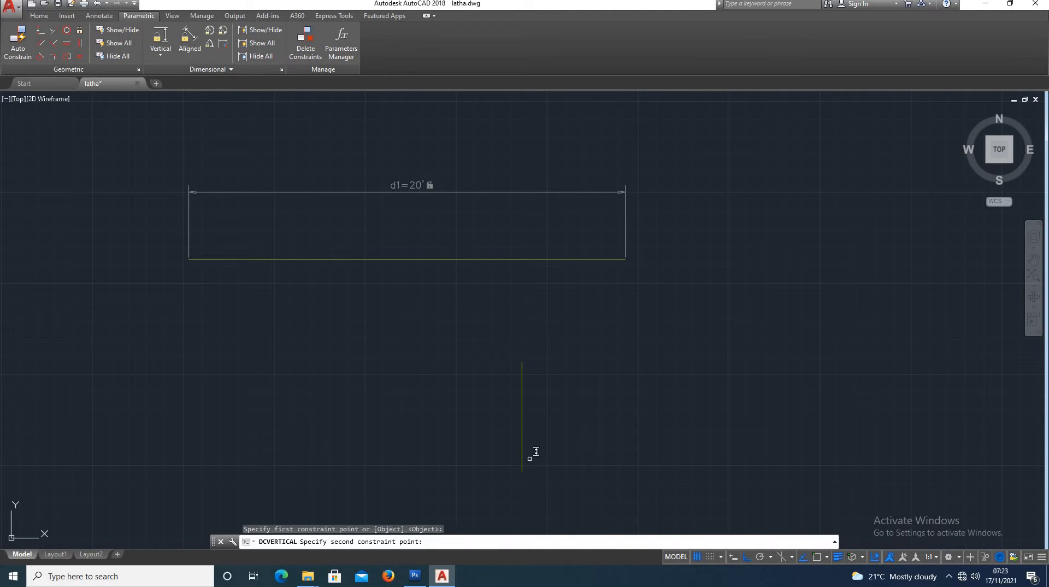
click(524, 471)
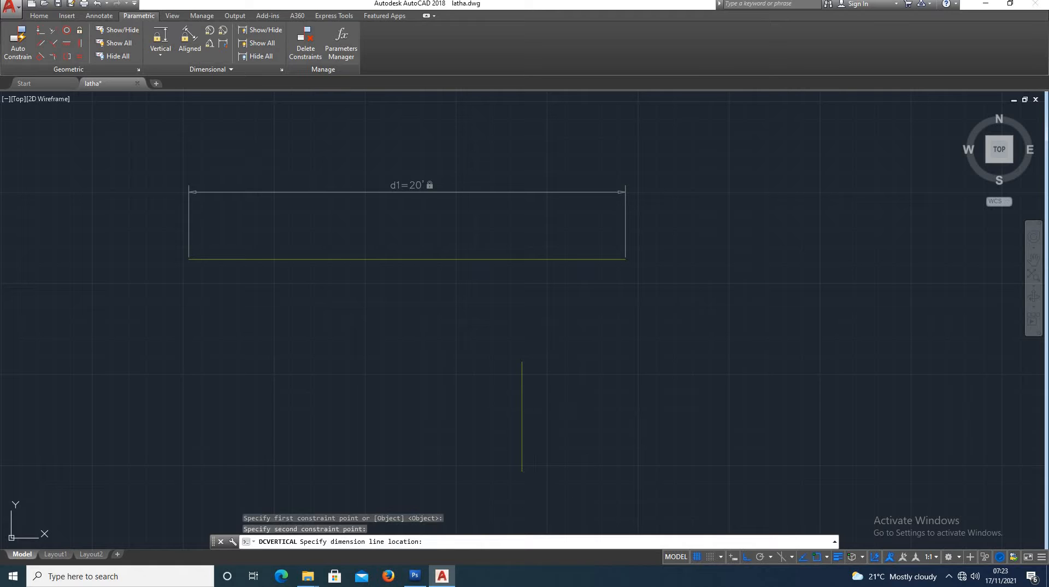
click(566, 453)
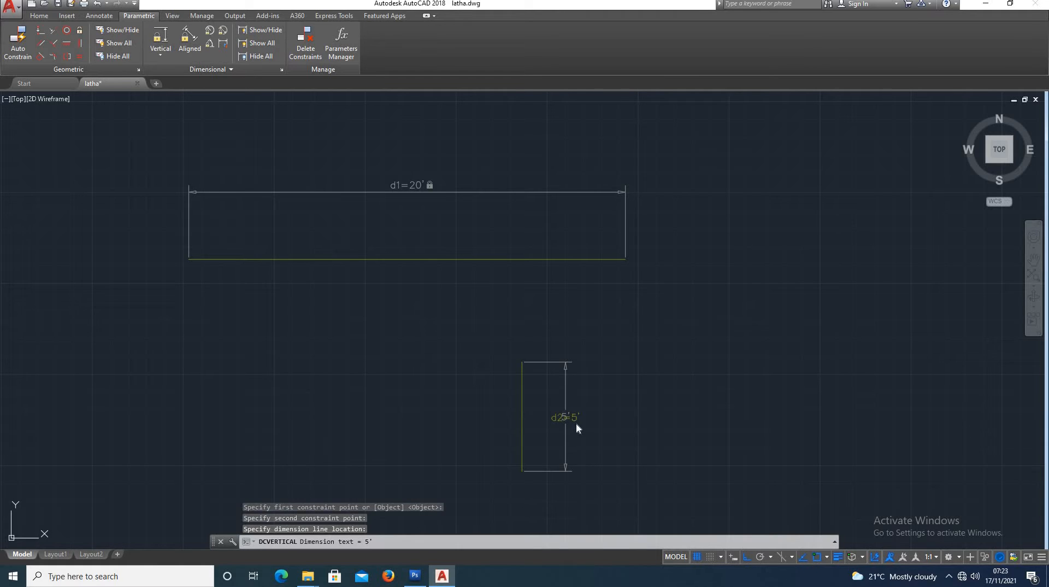
Set the vertical constraint's value to 10'
scroll(575, 422, up, 4)
key(Return)
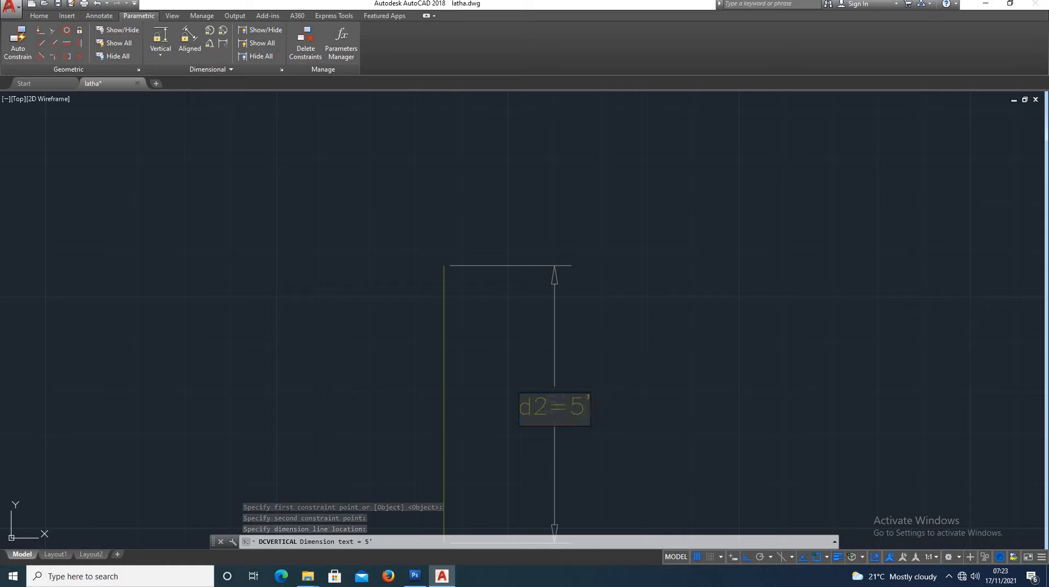
key(BackSpace)
text(10)
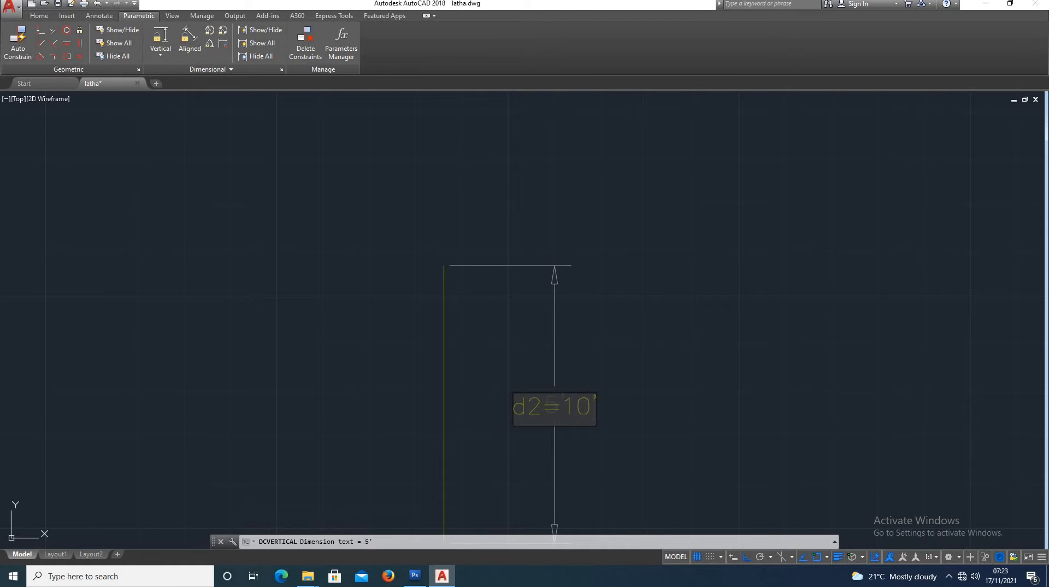
key(Return)
scroll(523, 358, down, 2)
scroll(398, 293, down, 3)
scroll(435, 328, up, 1)
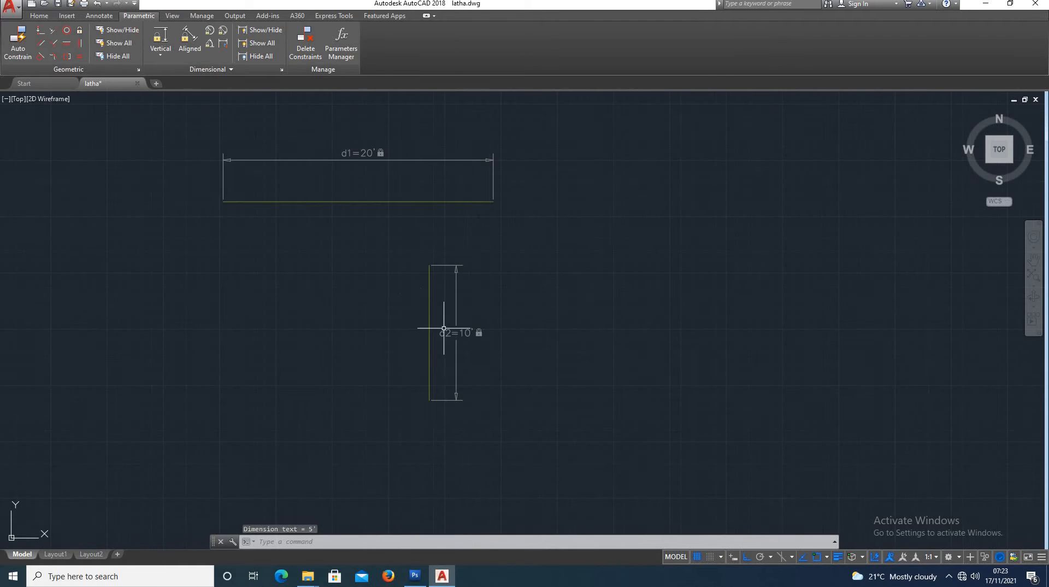
scroll(443, 354, up, 2)
scroll(443, 354, down, 2)
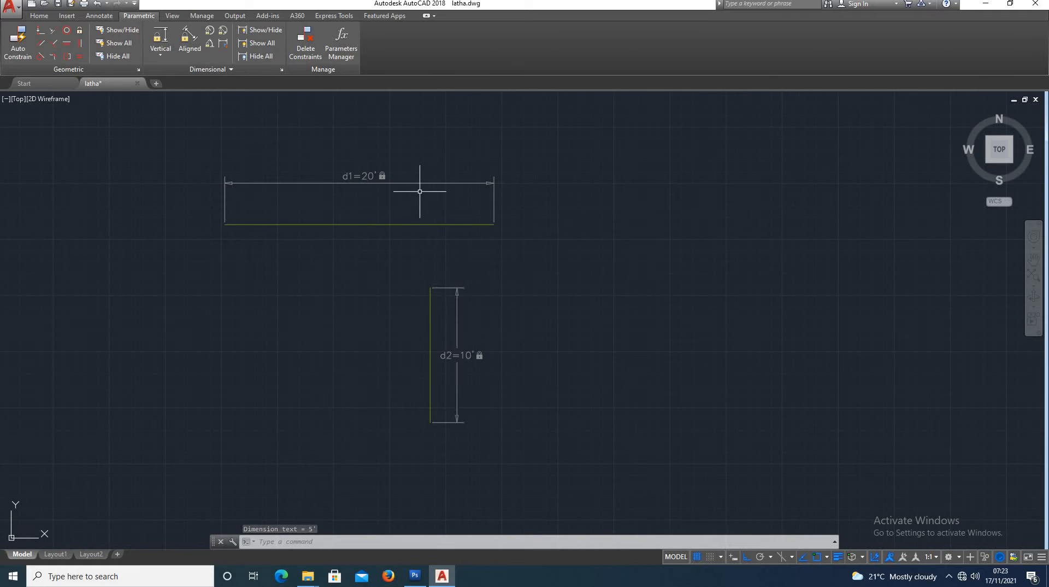
scroll(421, 192, up, 2)
scroll(475, 311, down, 2)
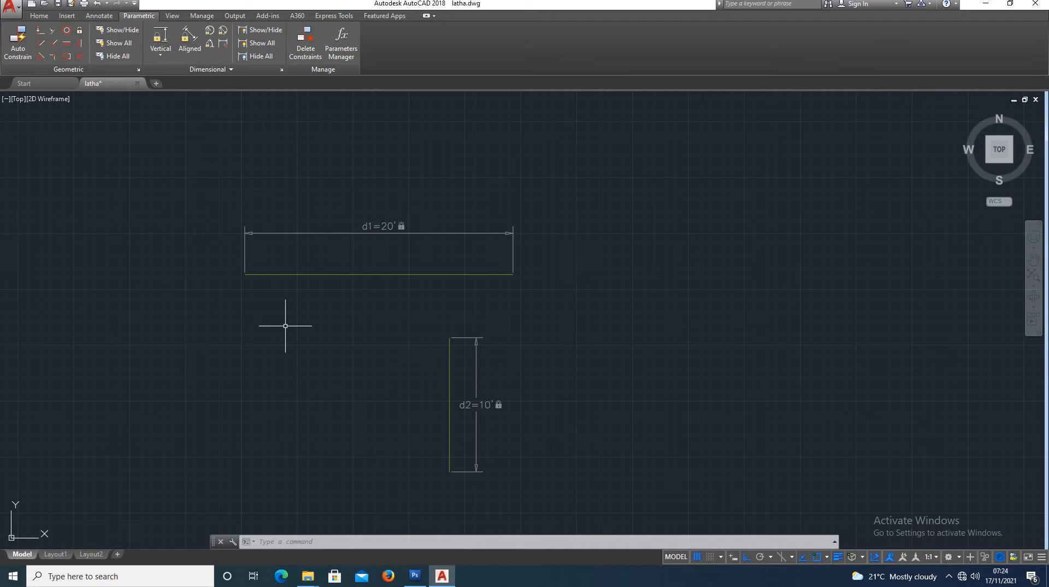
Turn Ortho off and draw a closed right triangle from lines below the horizontal line, to the left of the vertical line
text(l)
key(Return)
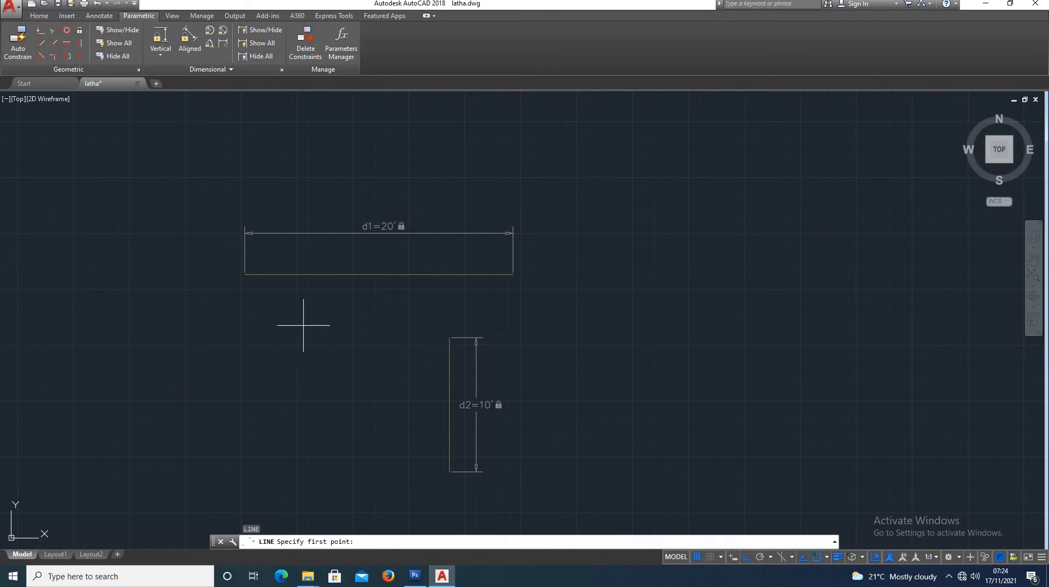
click(303, 325)
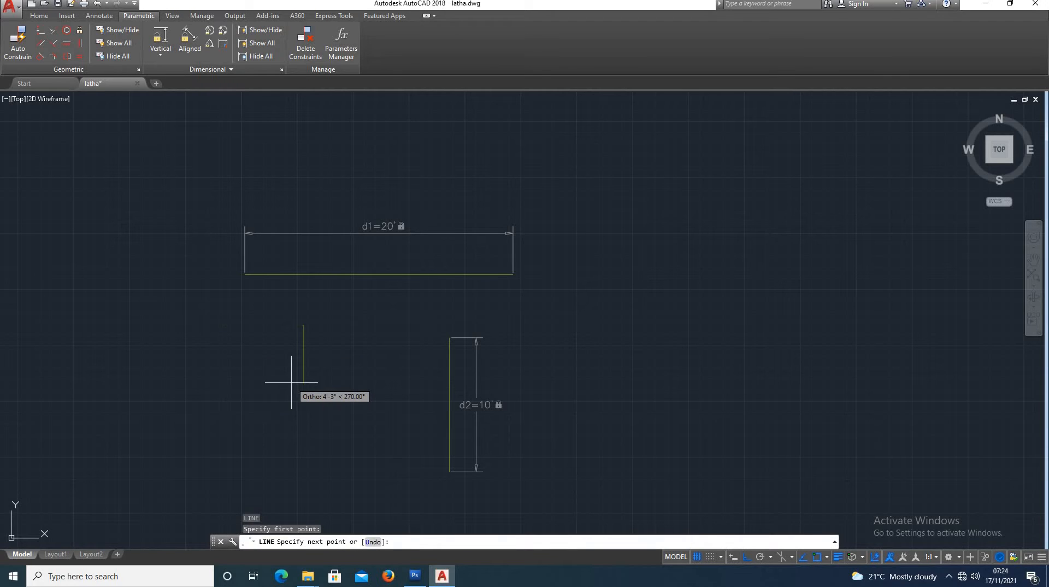
key(F8)
click(224, 409)
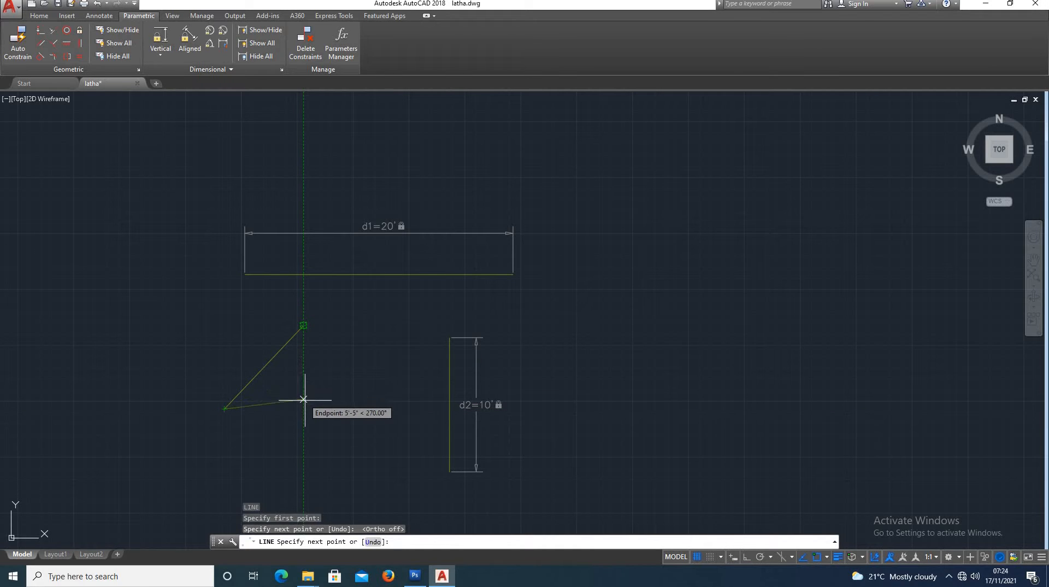
click(303, 408)
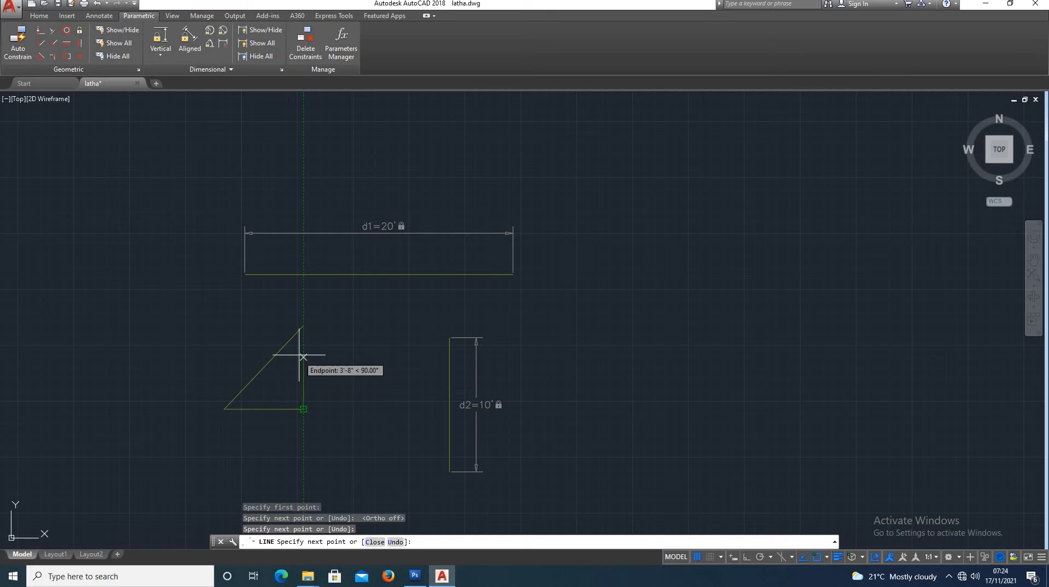
click(303, 325)
key(Escape)
scroll(277, 434, up, 2)
scroll(278, 434, down, 2)
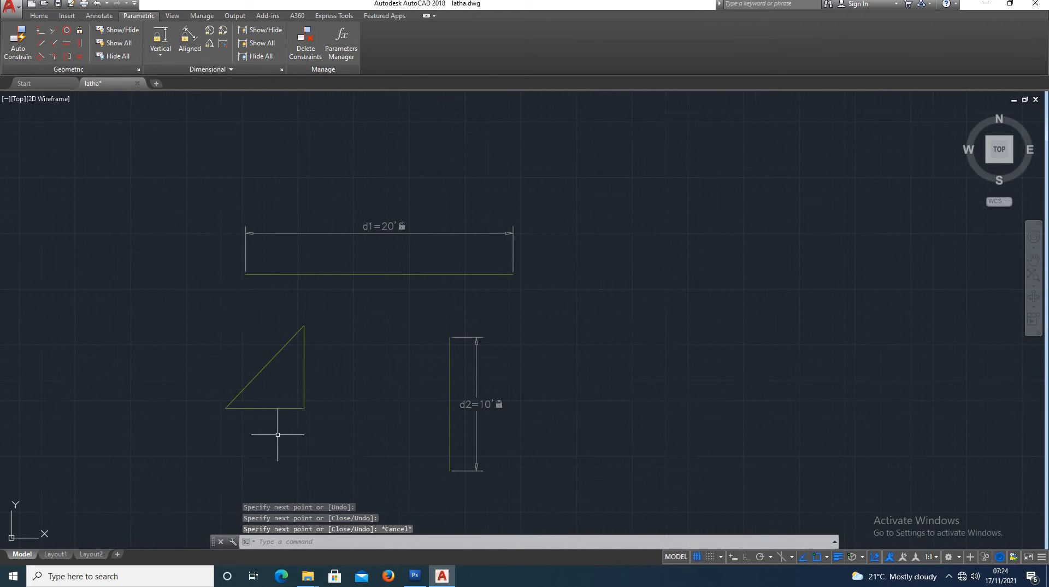
Apply an aligned dimensional constraint between the endpoints of the triangle's sloped side, with its dimension line outside the triangle
click(190, 39)
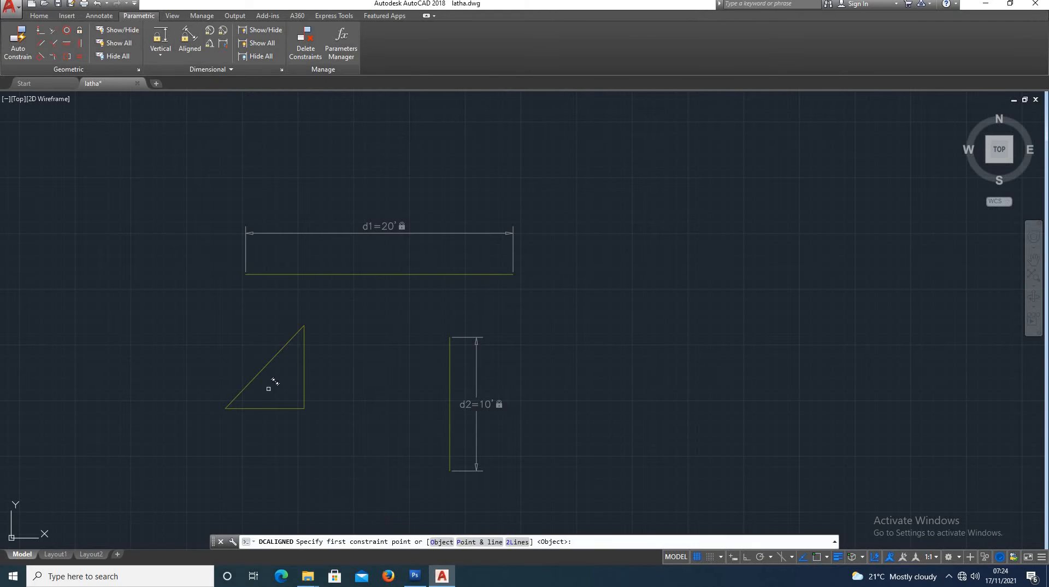
scroll(257, 404, up, 4)
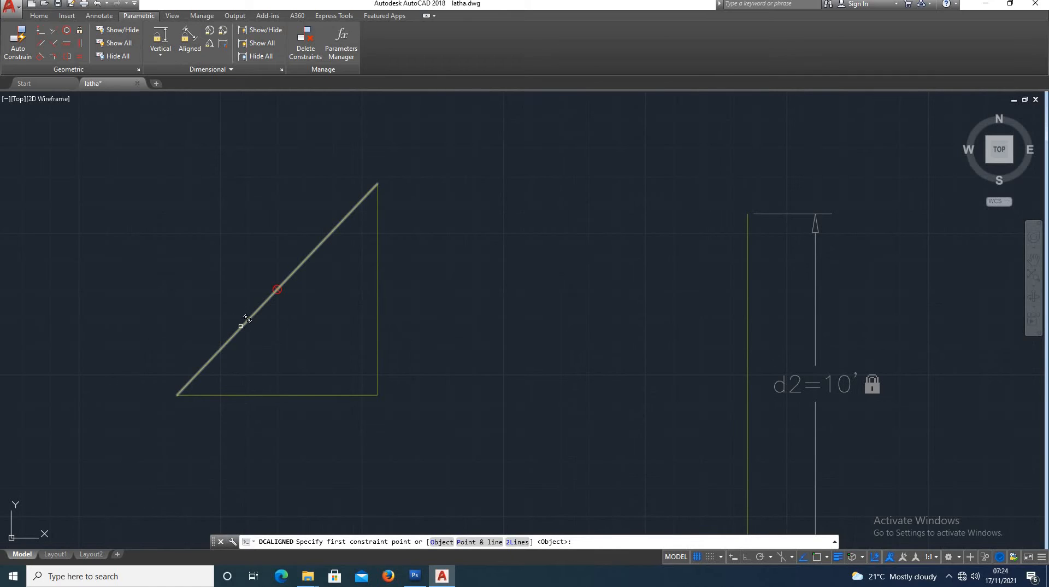
click(178, 394)
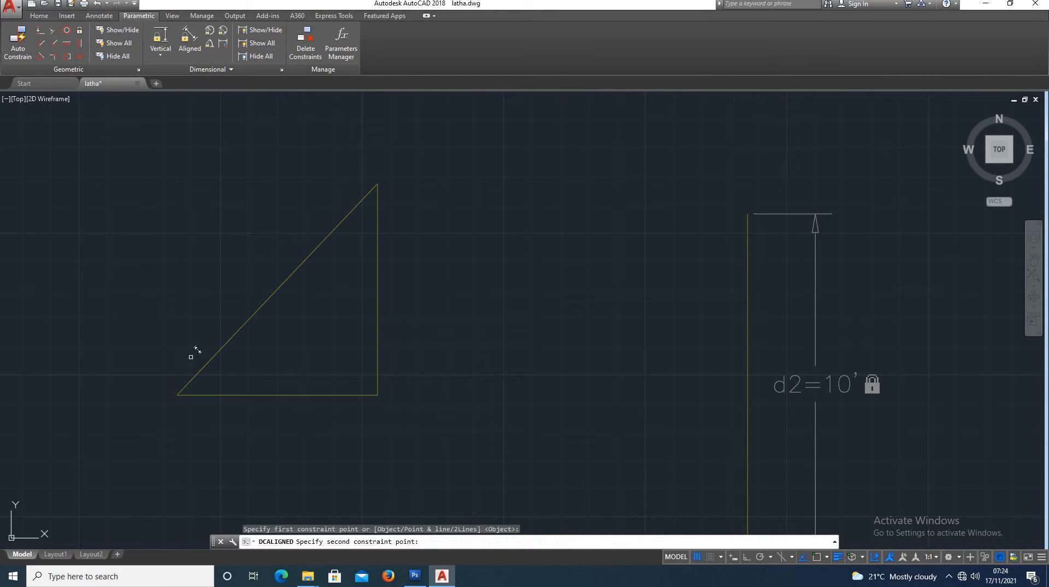
click(378, 184)
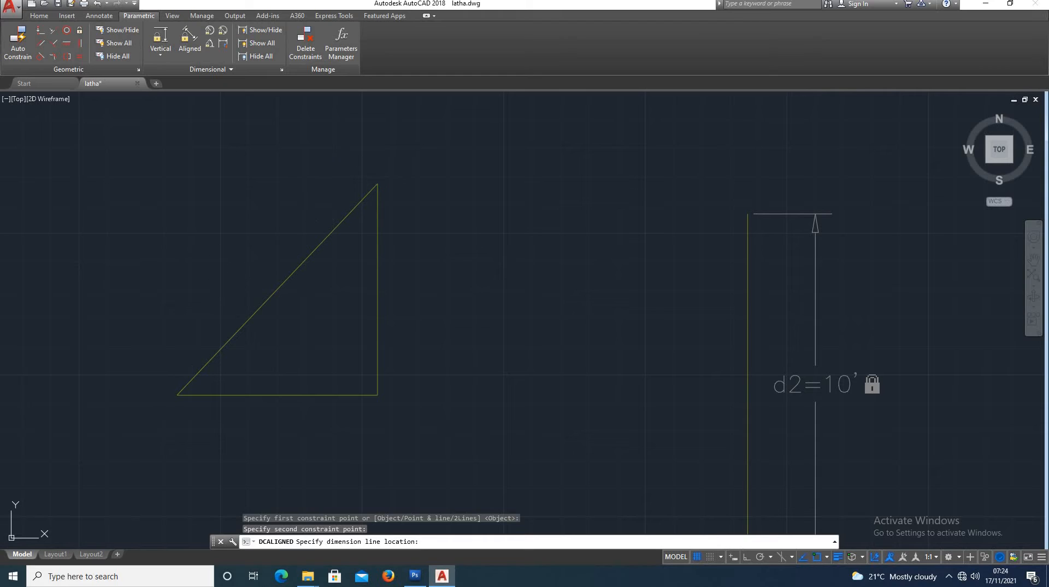
click(290, 194)
Set the aligned constraint's value to 10'6"
scroll(221, 245, up, 4)
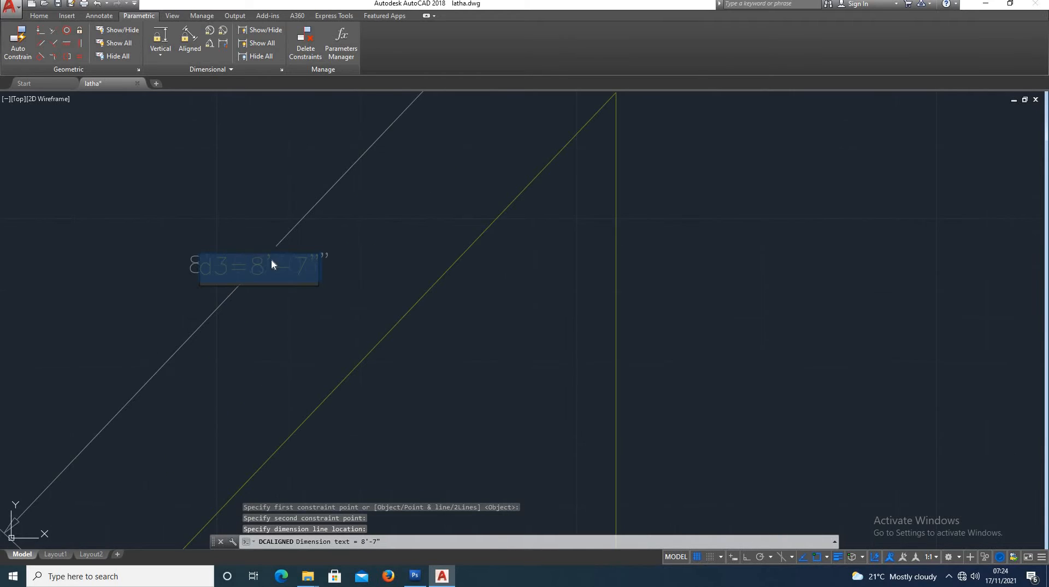
scroll(281, 264, down, 4)
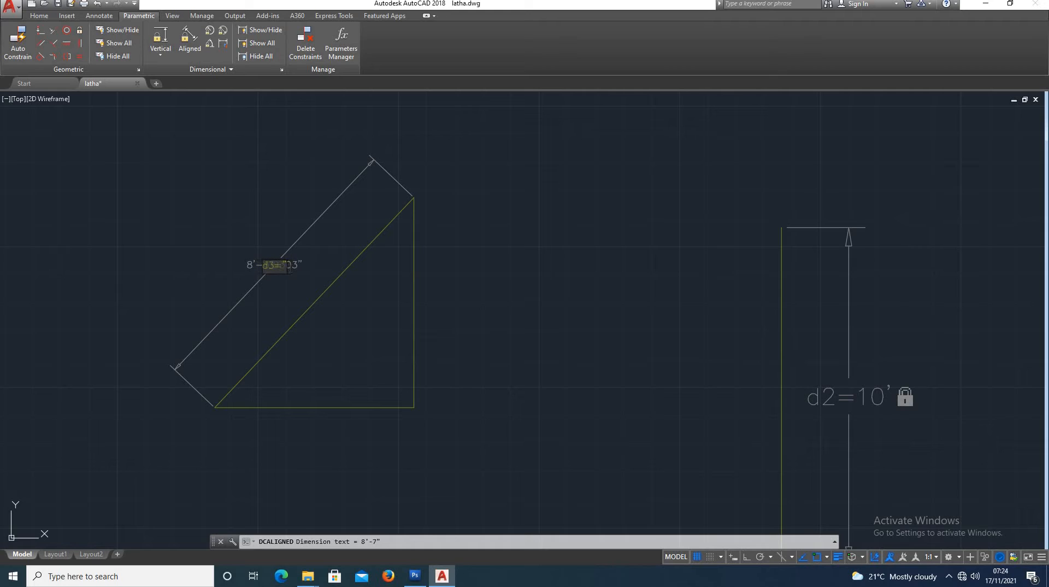
scroll(276, 273, up, 4)
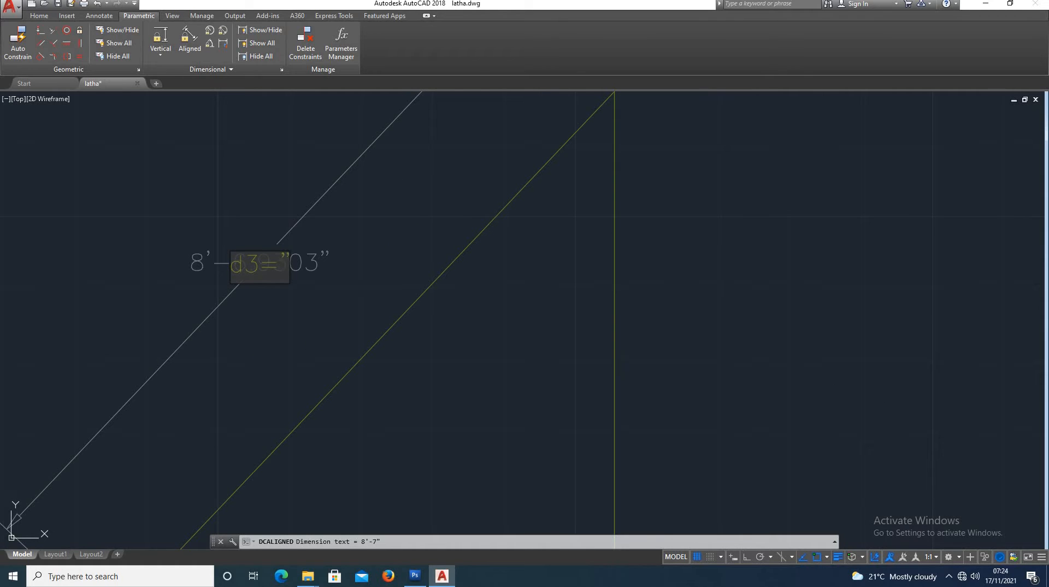
text(6)
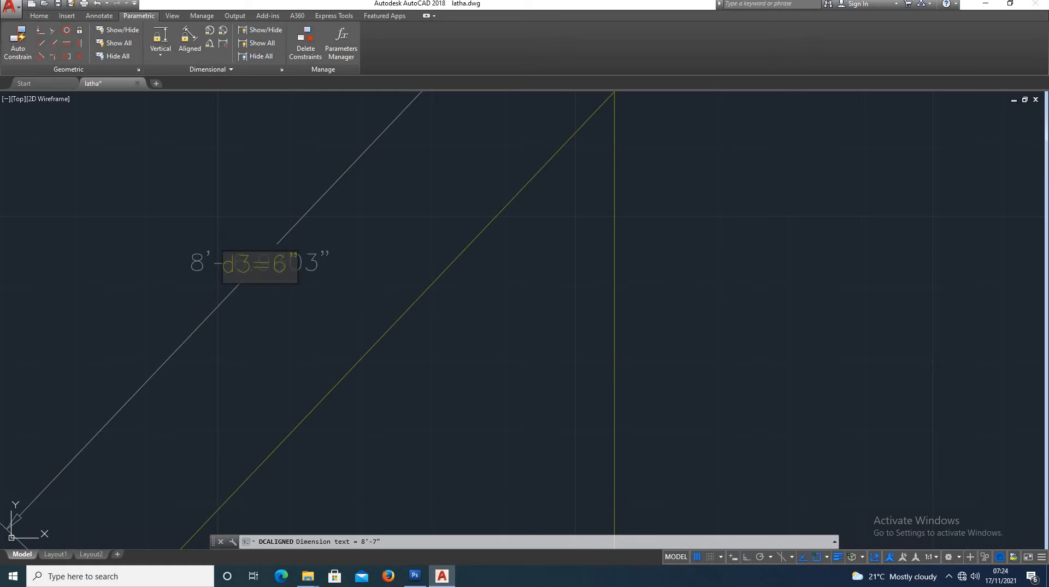
key(BackSpace)
text(10'6)
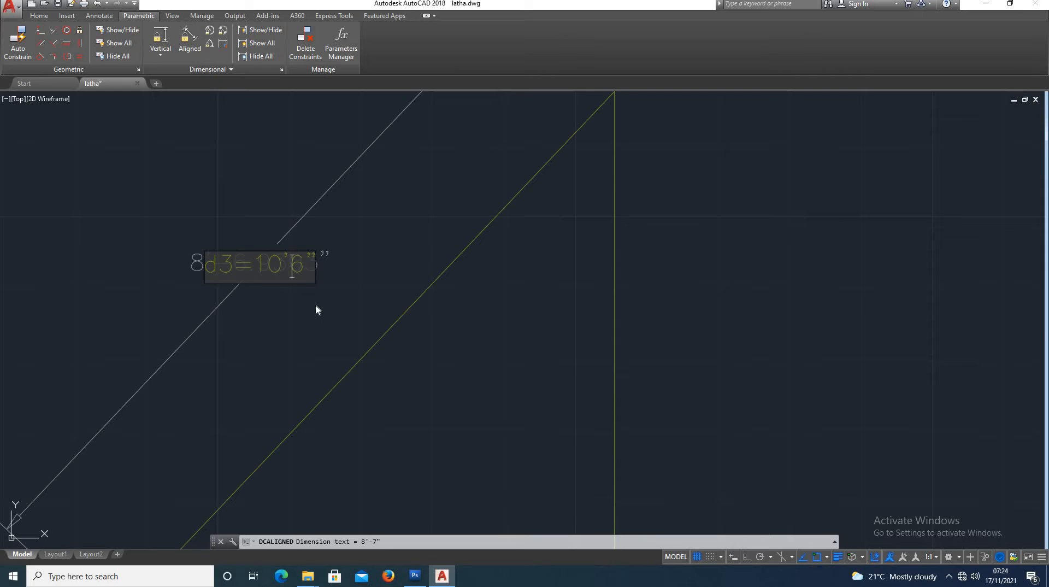
key(Return)
scroll(322, 306, down, 4)
scroll(371, 267, up, 2)
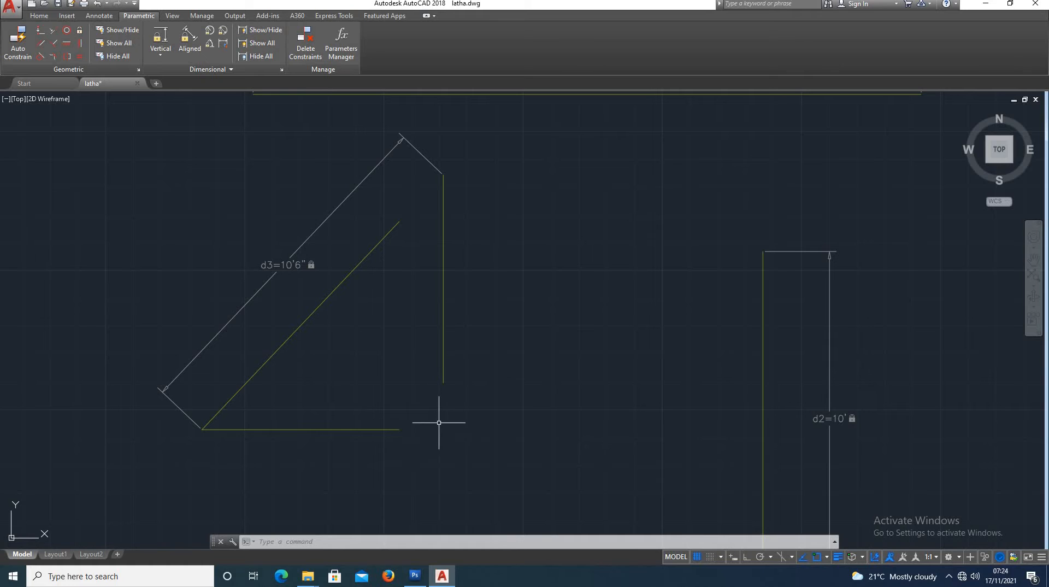
scroll(368, 374, down, 2)
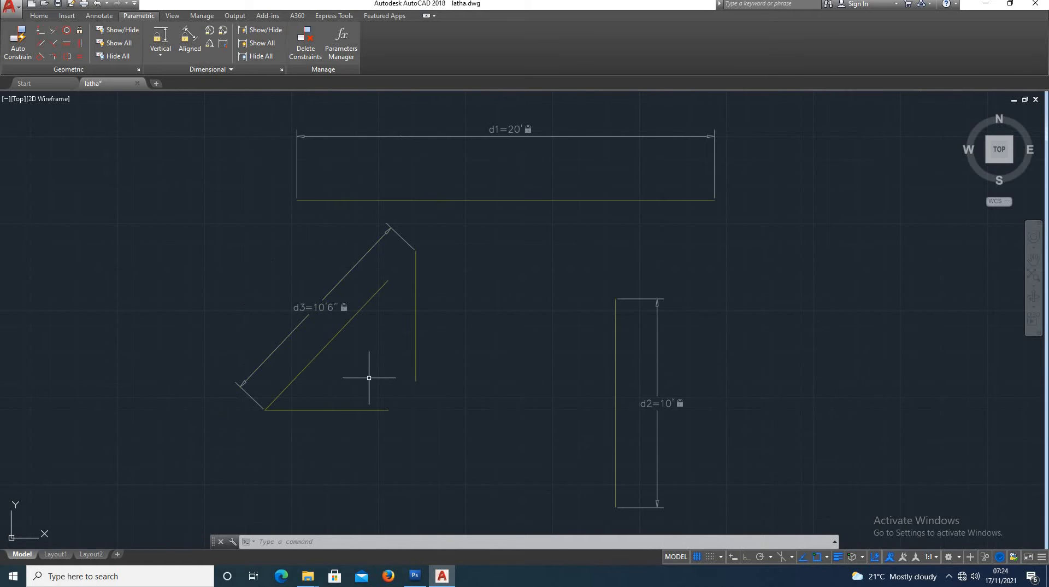
scroll(410, 267, up, 2)
scroll(355, 299, down, 4)
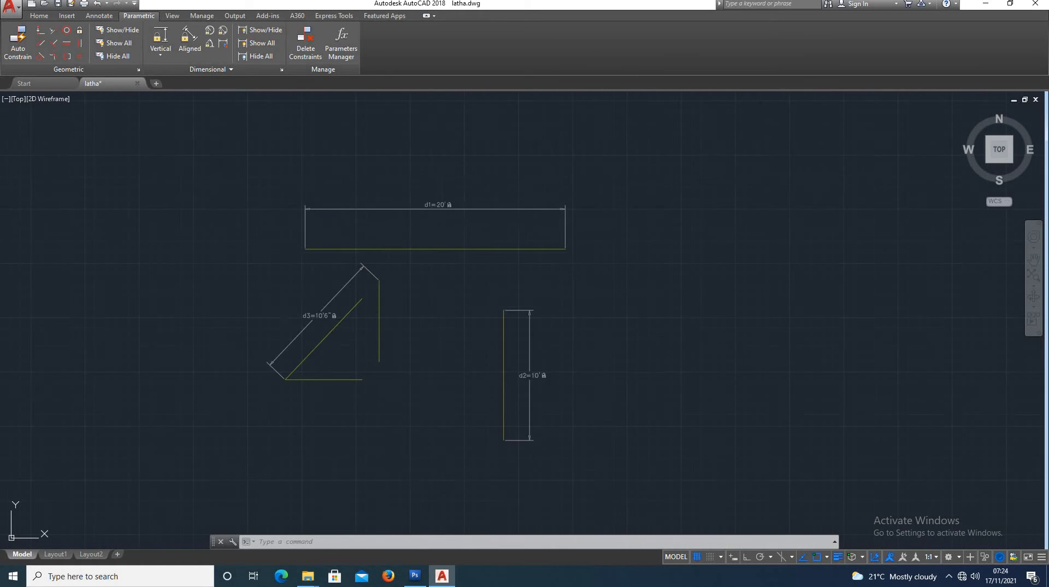
Draw a circle with a radius of about 2'-2" below the triangle, to the left of the vertical line
scroll(318, 350, up, 2)
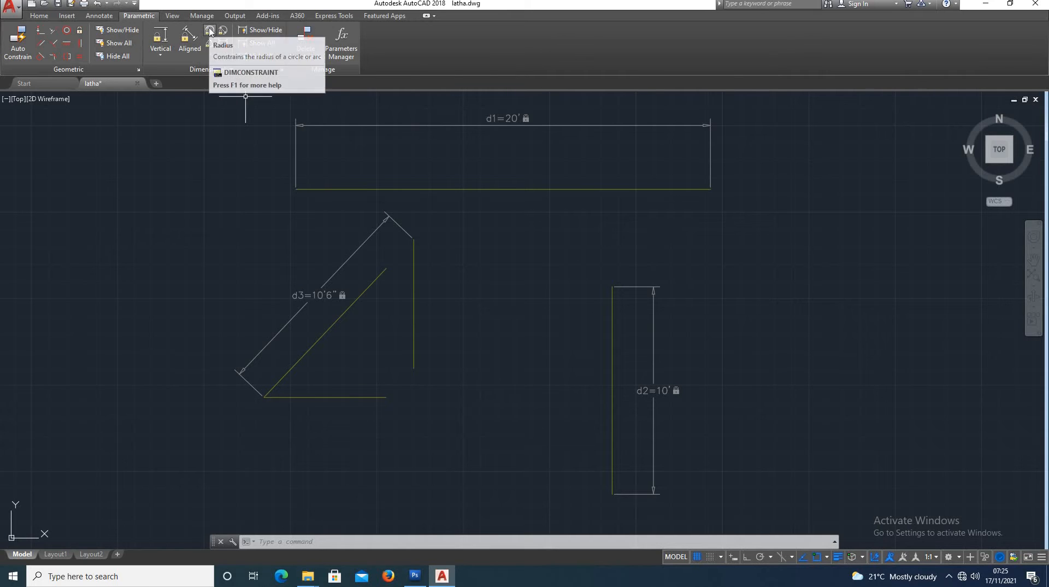
text(c)
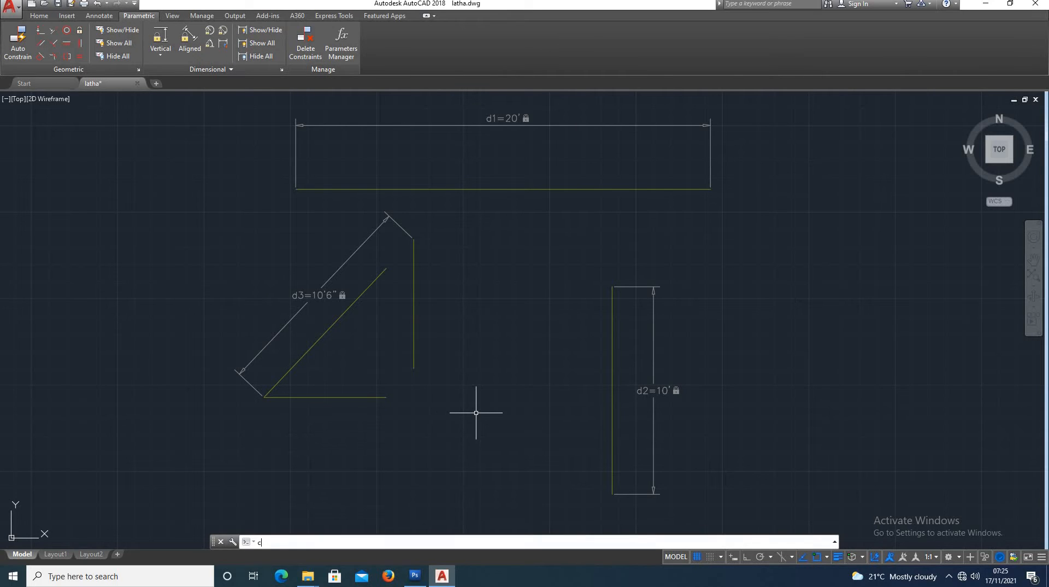
key(Return)
click(430, 473)
click(463, 441)
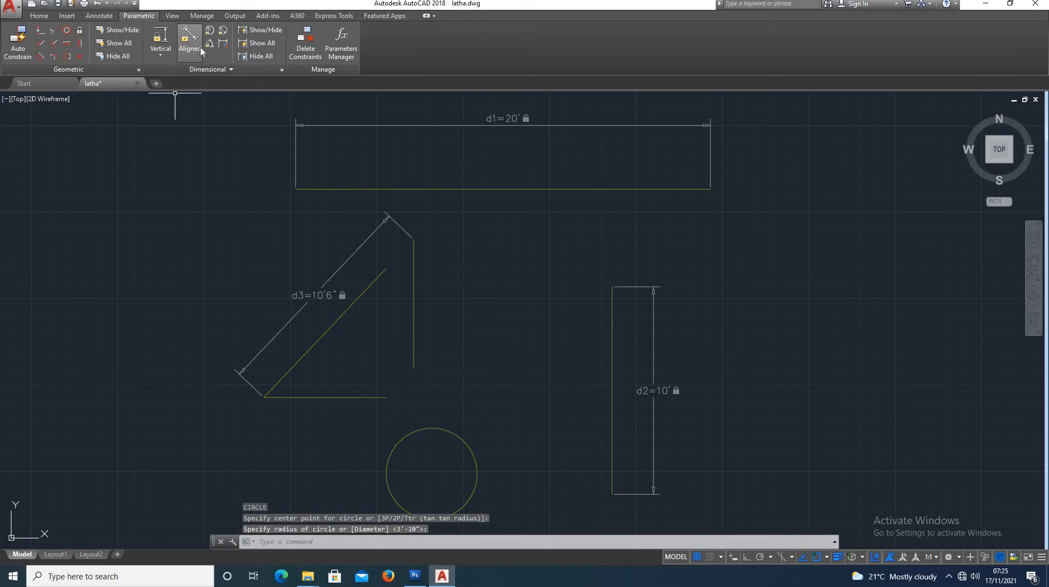
Apply a radius dimensional constraint to the circle, placing its dimension text outside the circle
click(209, 30)
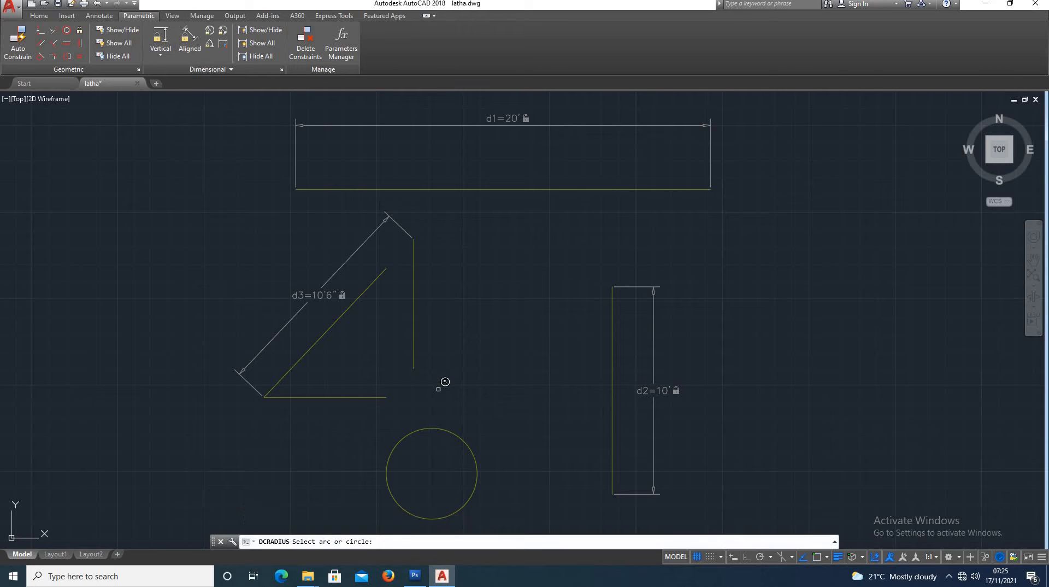
click(443, 427)
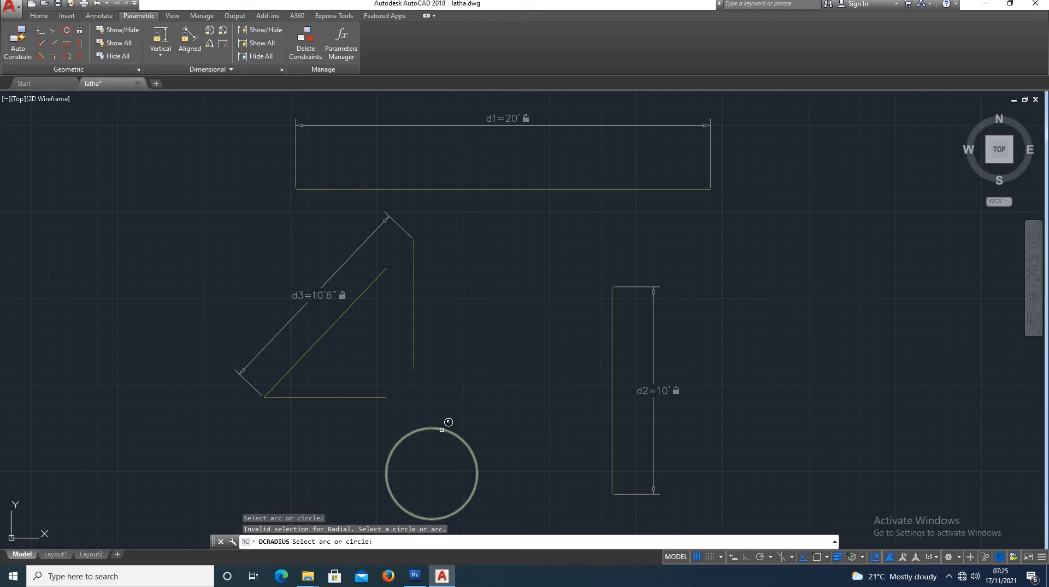
click(443, 427)
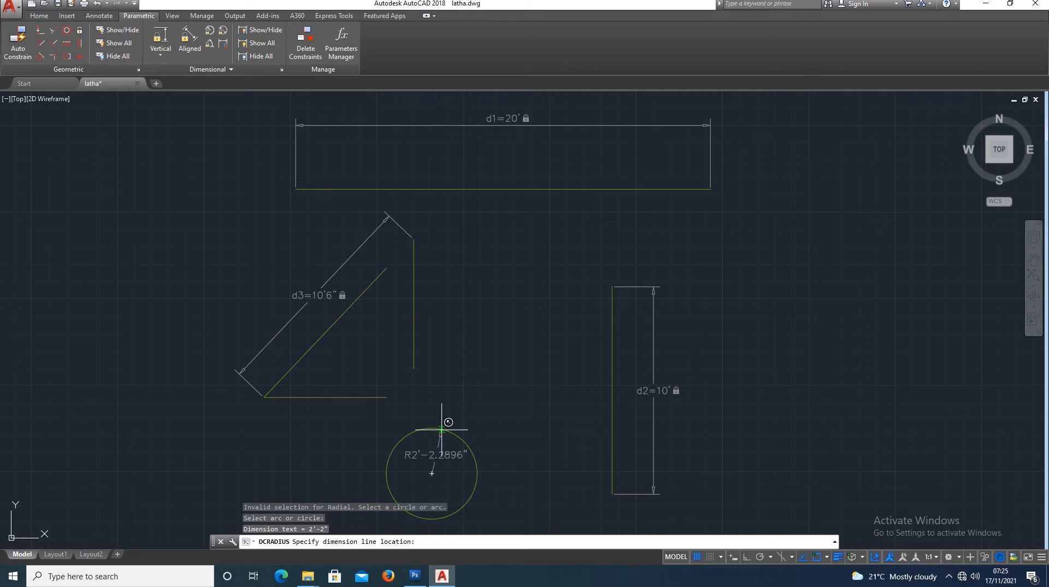
click(493, 483)
Try to set the circle's radius constraint to 5'6"
scroll(495, 483, up, 4)
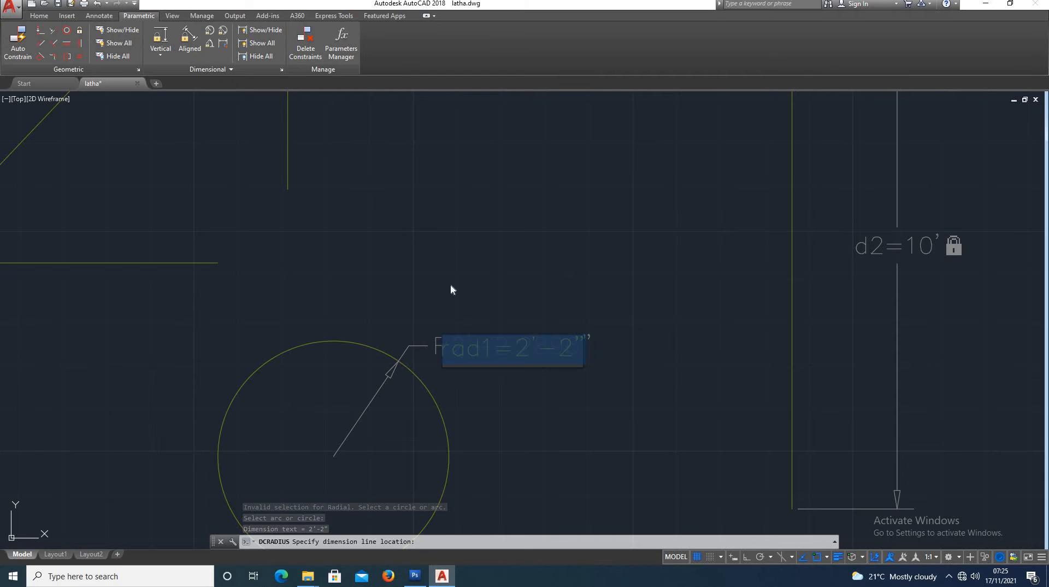
click(571, 347)
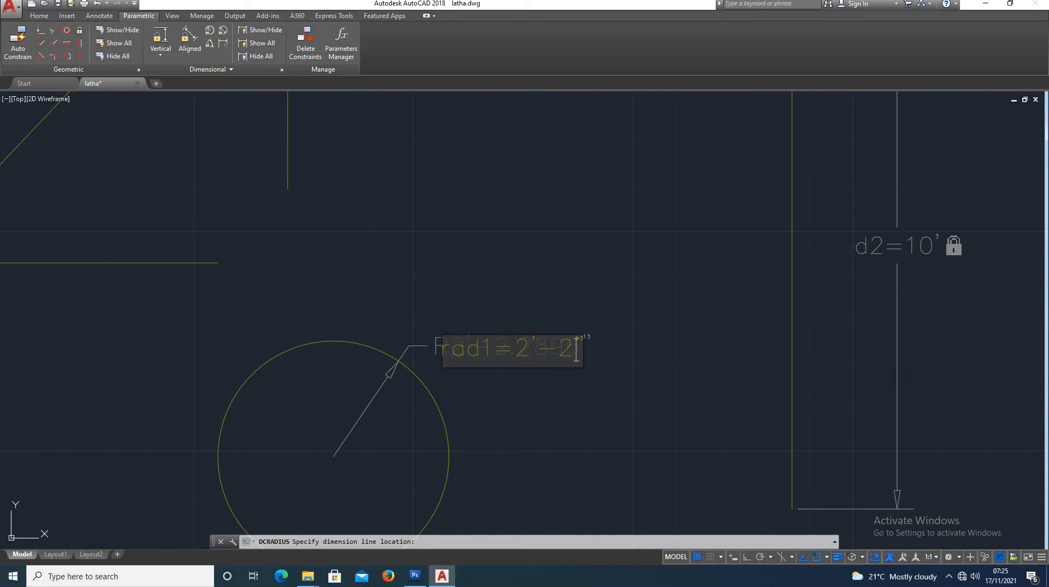
key(BackSpace)
key(BackSpace)
key(BackSpace)
key(BackSpace)
key(BackSpace)
key(BackSpace)
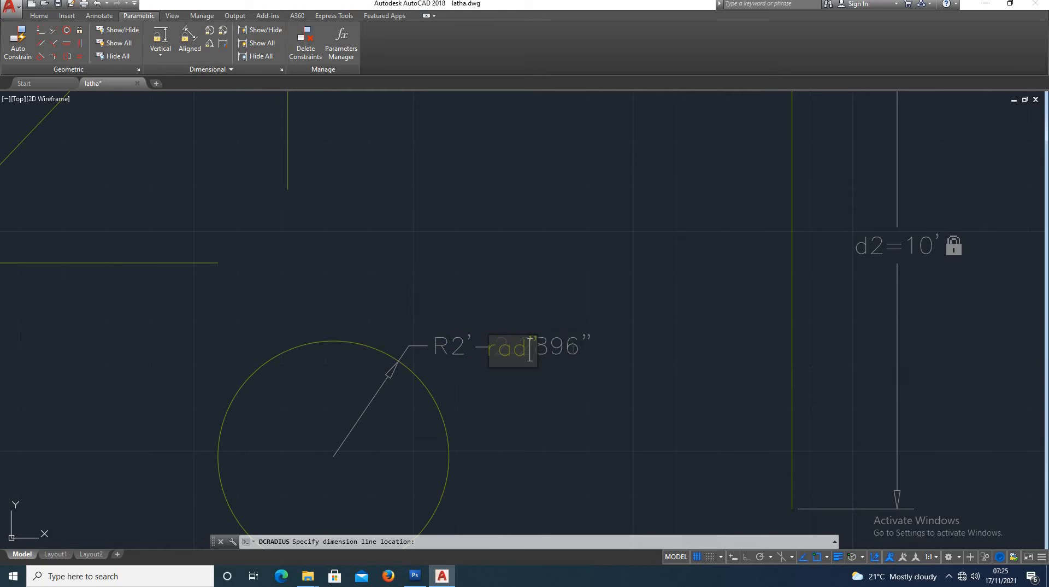
text(6)
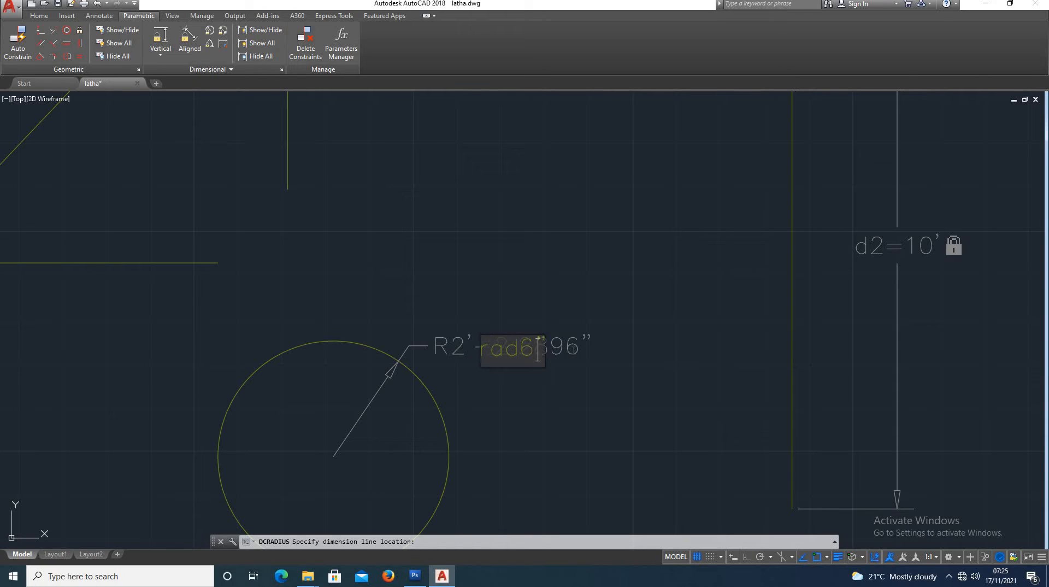
text(5)
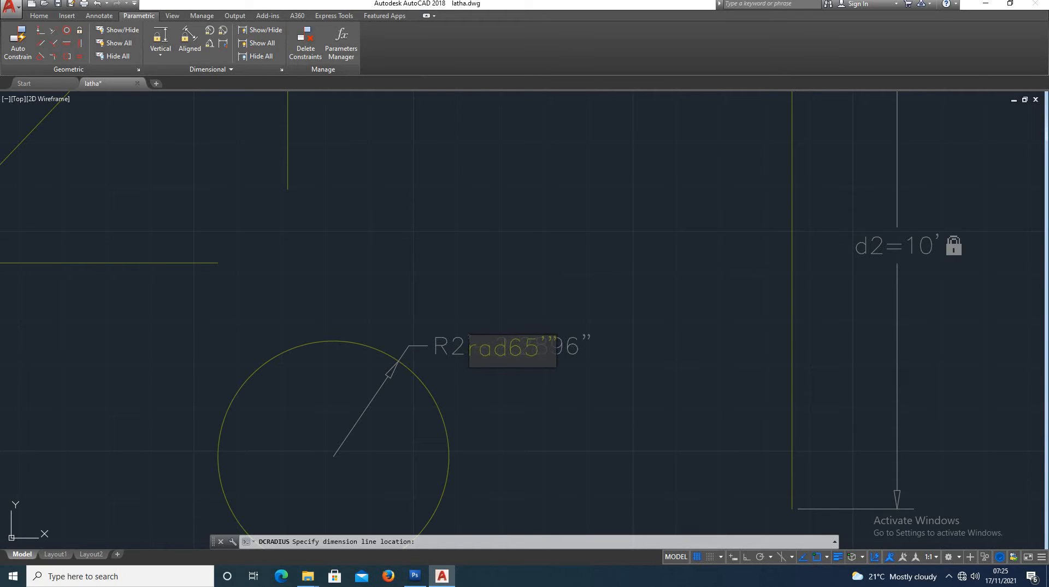
key(BackSpace)
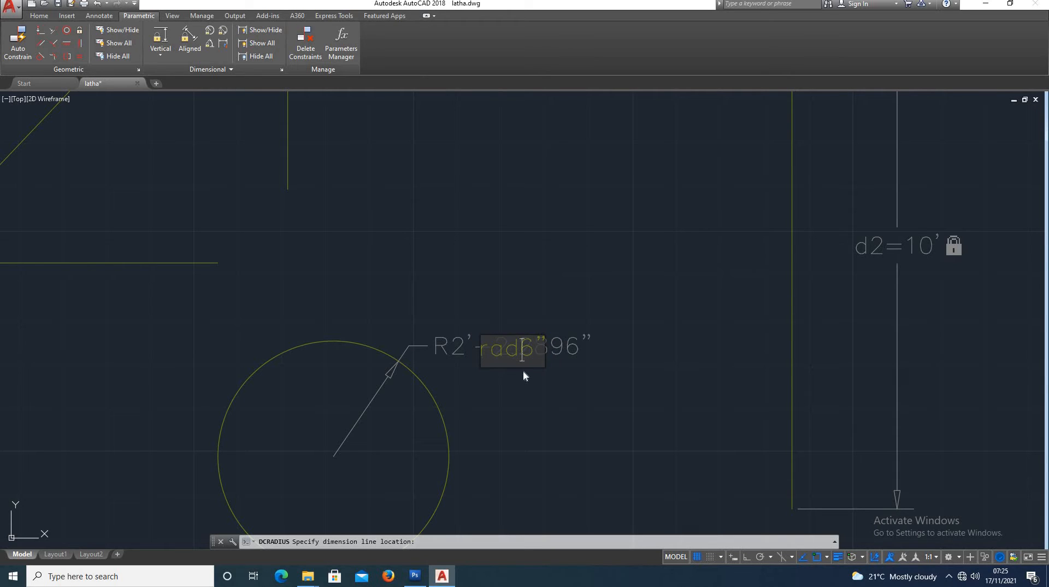
text(5'6)
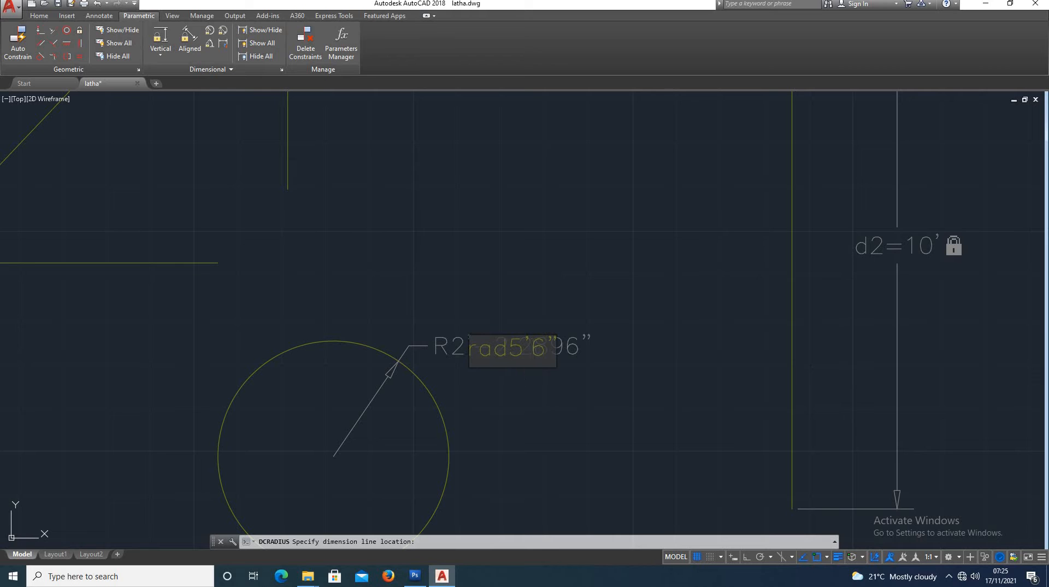
click(450, 239)
scroll(461, 278, down, 6)
scroll(433, 314, up, 6)
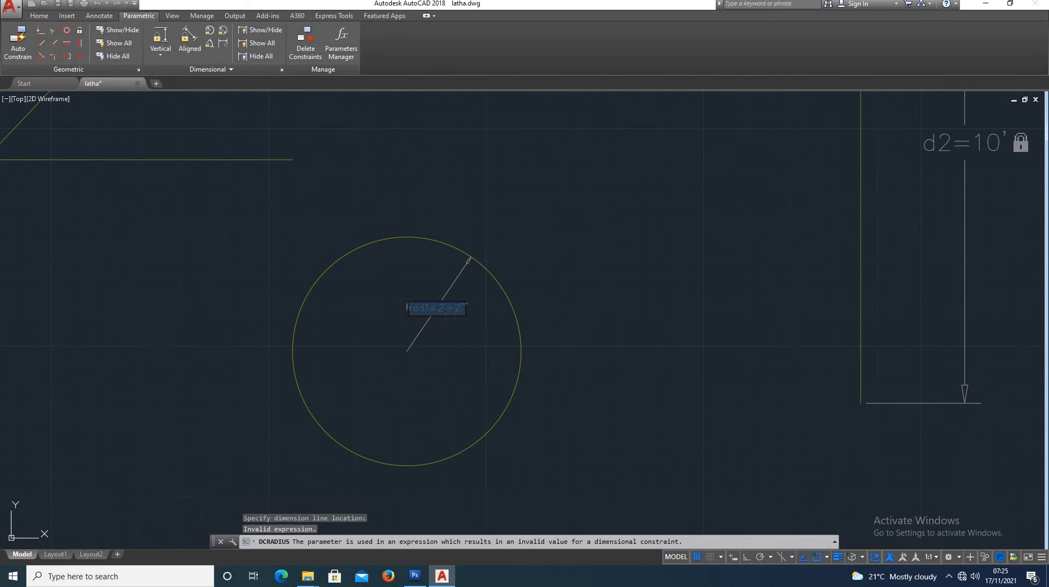
key(Return)
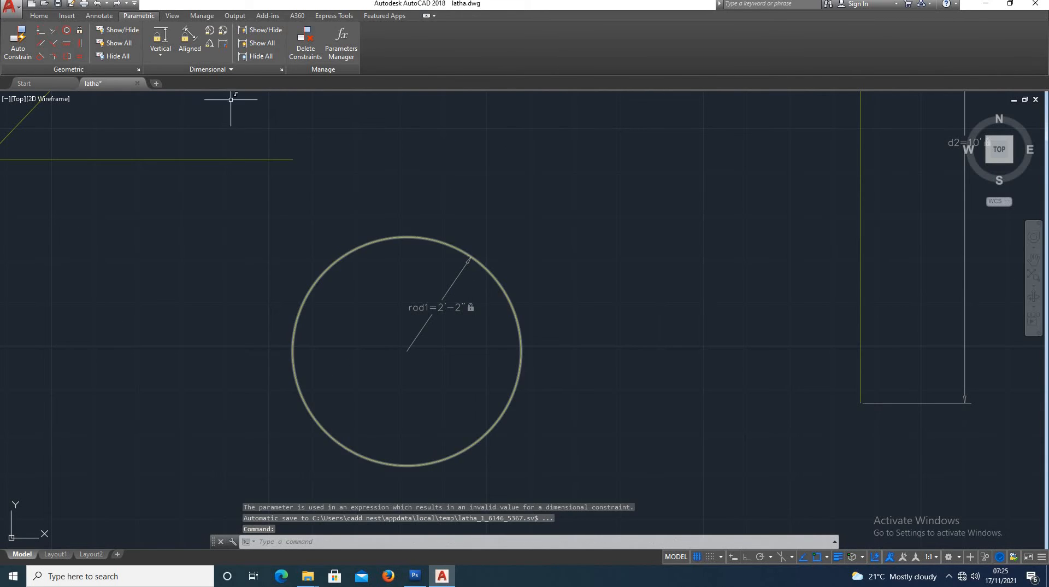
Select the circle's radius constraint, clear the selection and undo the constraint
click(453, 304)
scroll(464, 306, up, 4)
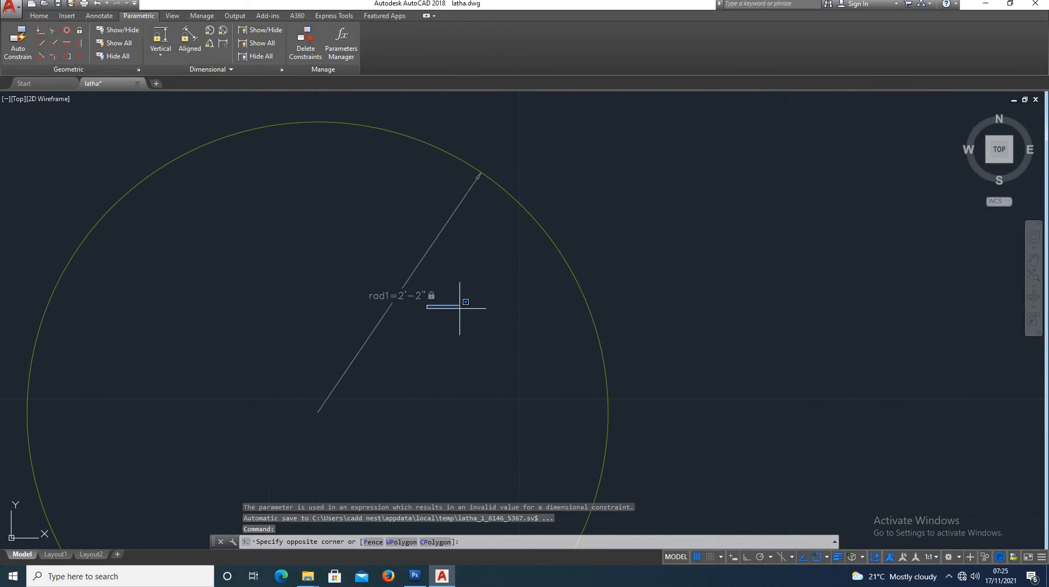
click(418, 296)
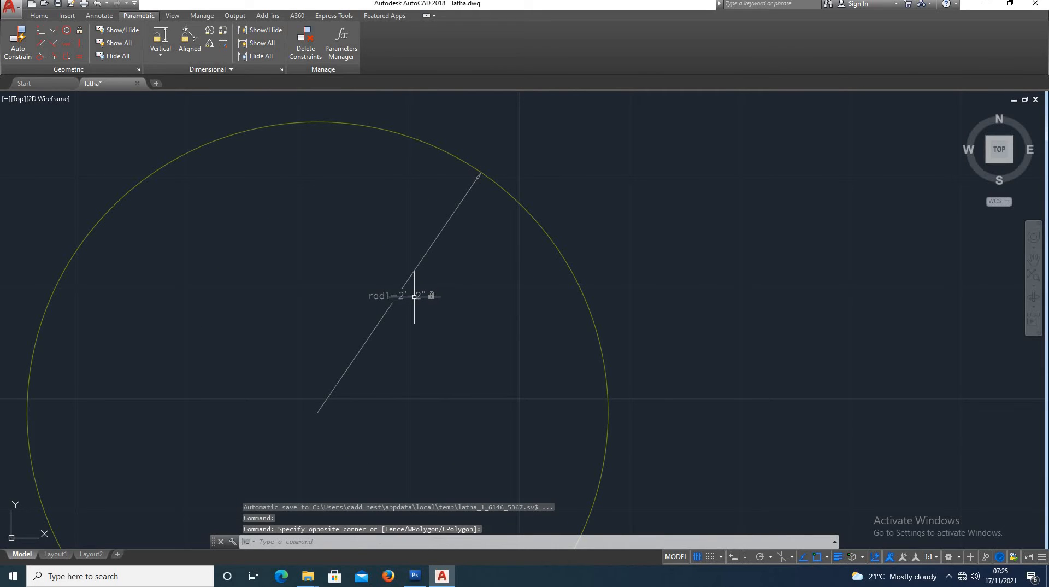
click(415, 297)
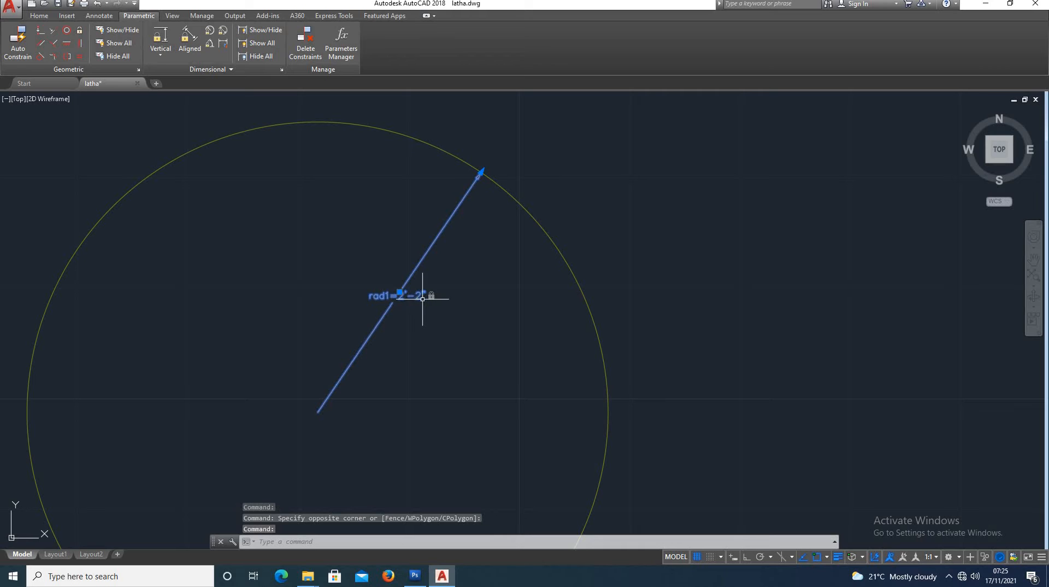
key(Escape)
scroll(399, 256, down, 2)
key(ctrl+z)
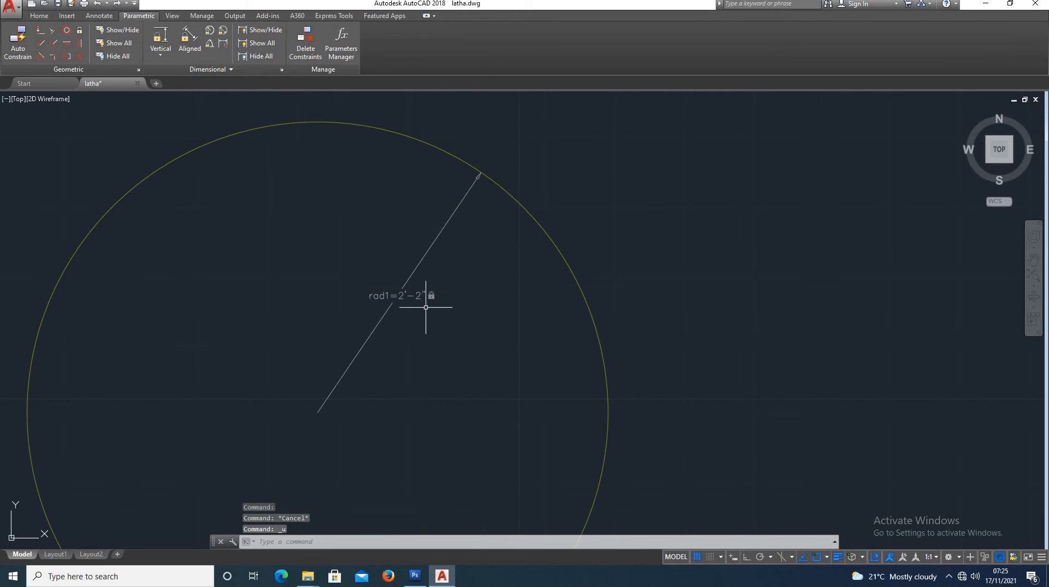
key(ctrl+z)
key(ctrl+z)
scroll(421, 439, down, 3)
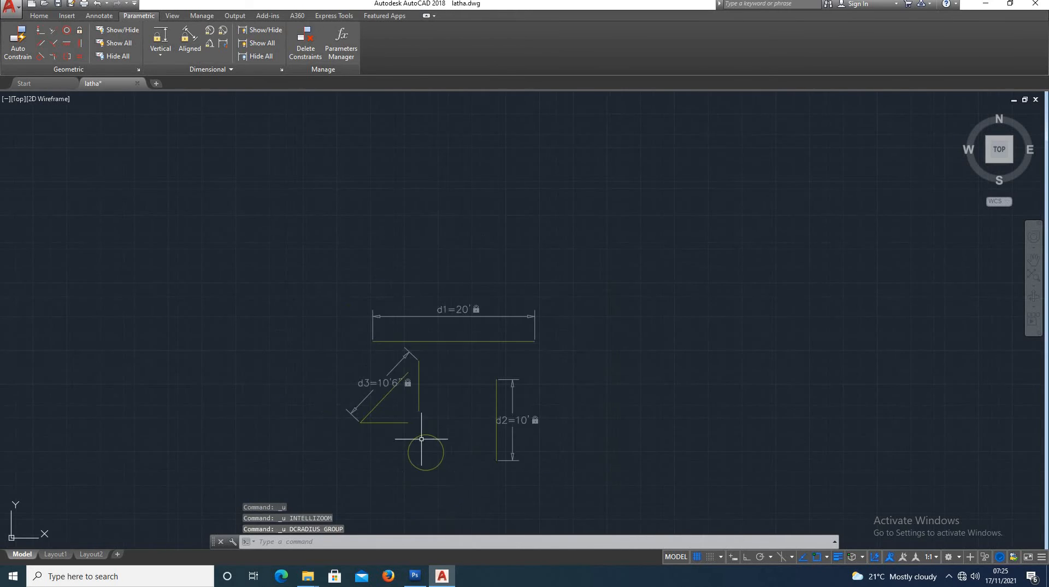
Apply a radius dimensional constraint to the circle and set its value to 5'-2"
scroll(421, 439, up, 4)
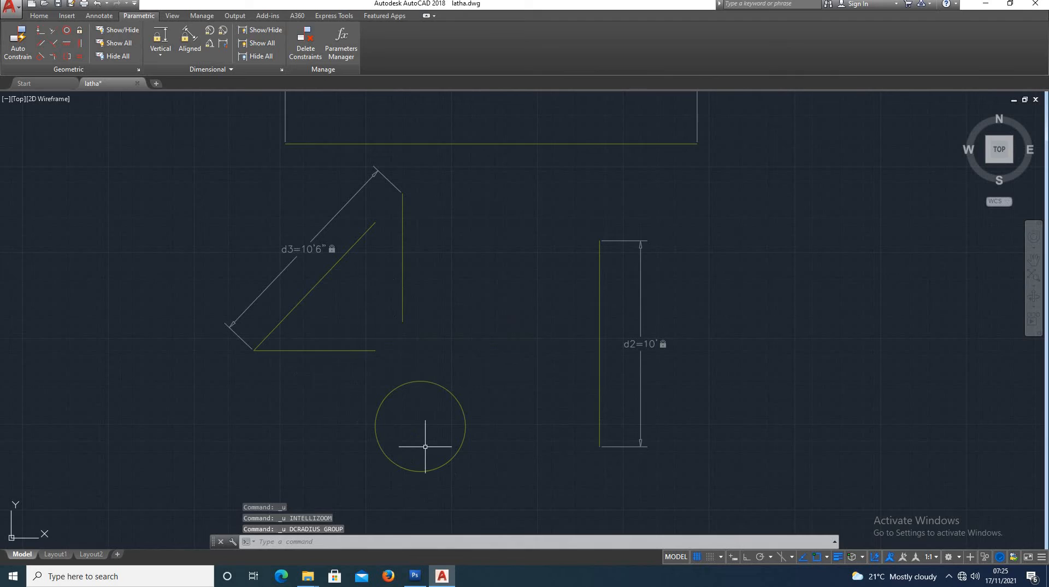
click(209, 31)
click(447, 391)
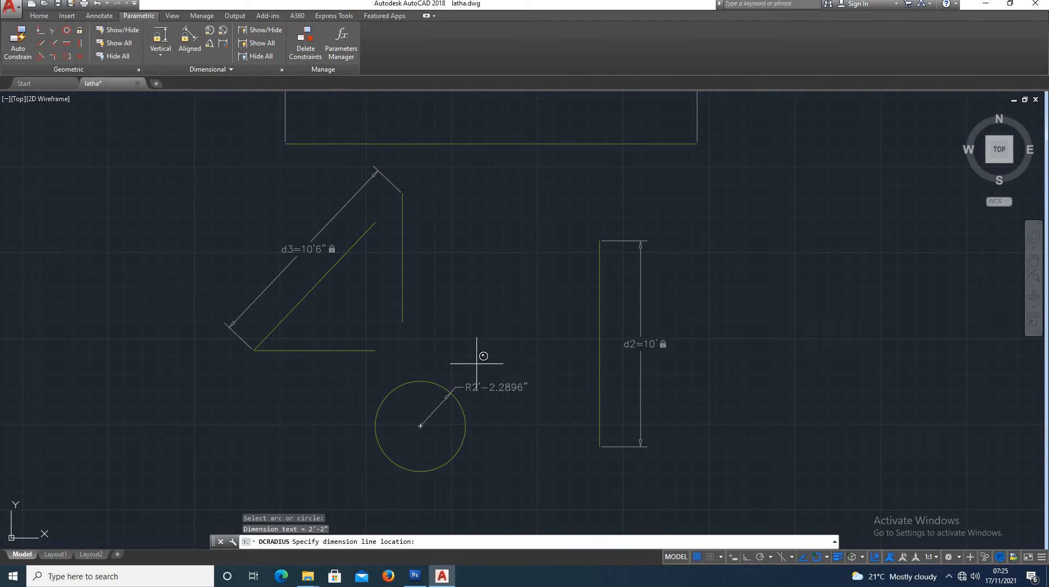
click(516, 387)
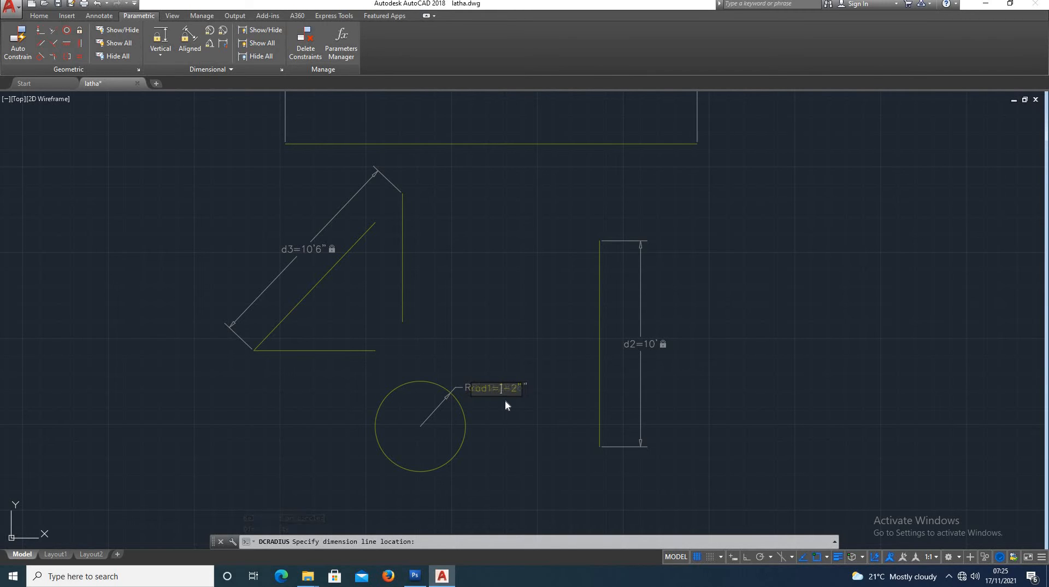
key(Return)
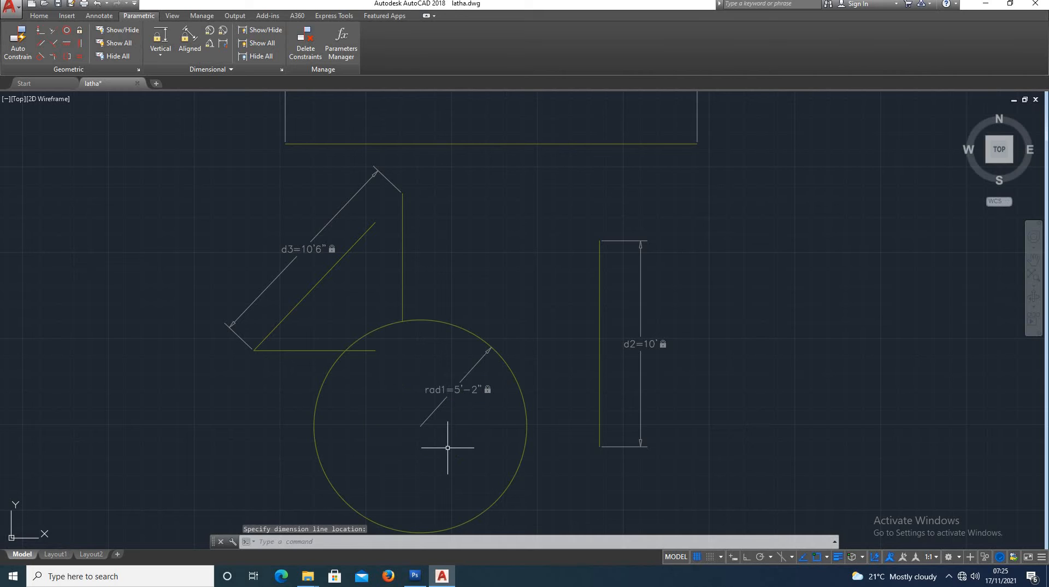
Add an ordinary radius dimension to the circle, with its text outside the circle's lower-right edge
click(38, 16)
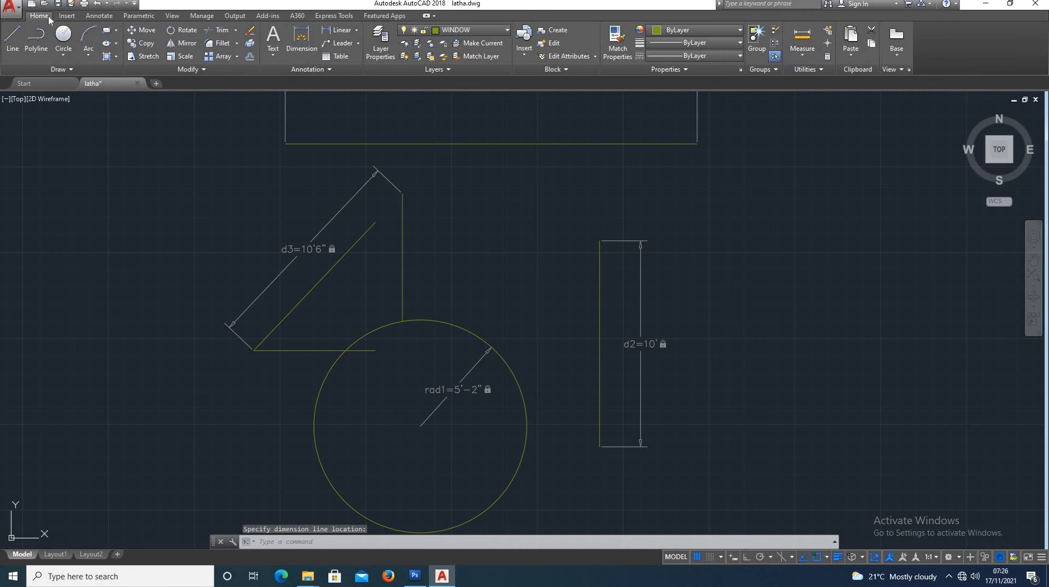
click(356, 30)
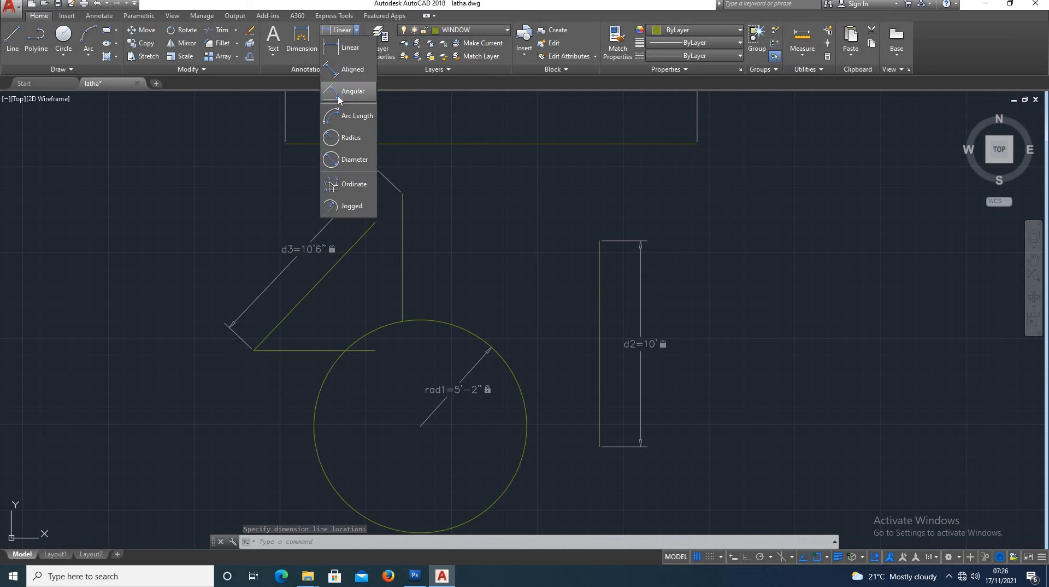
click(353, 141)
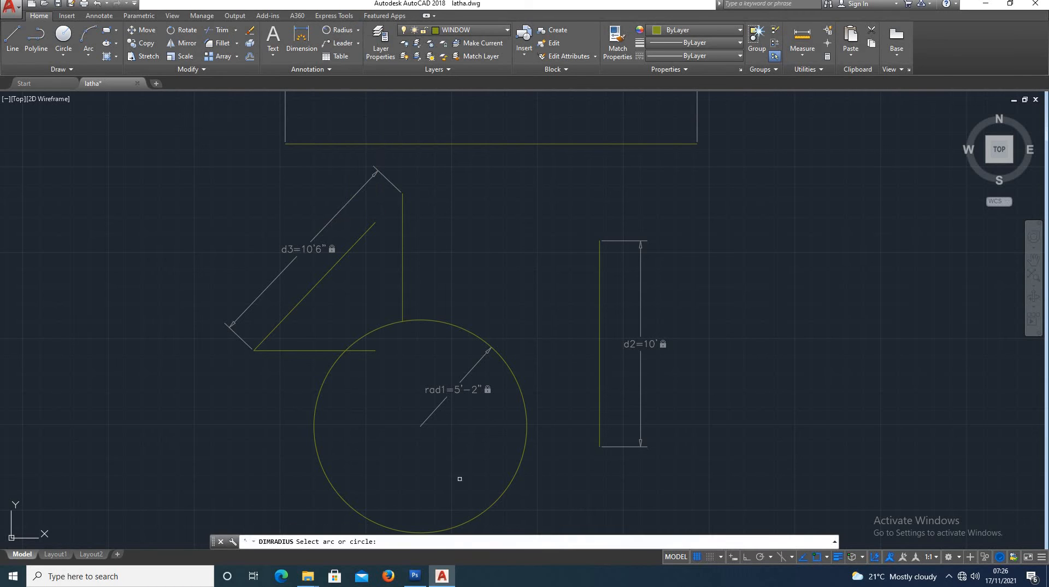
click(507, 493)
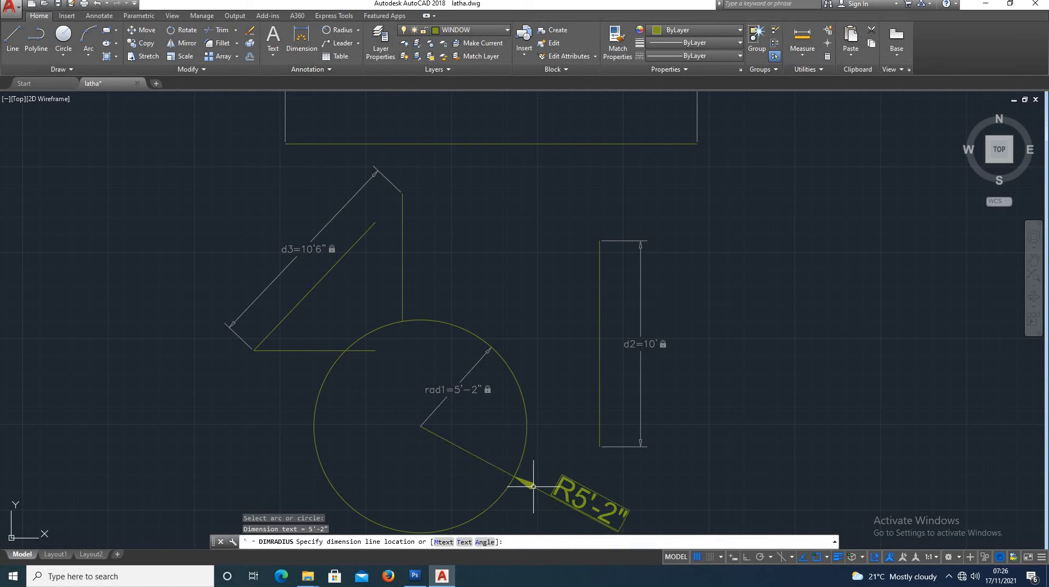
click(549, 486)
scroll(214, 359, down, 2)
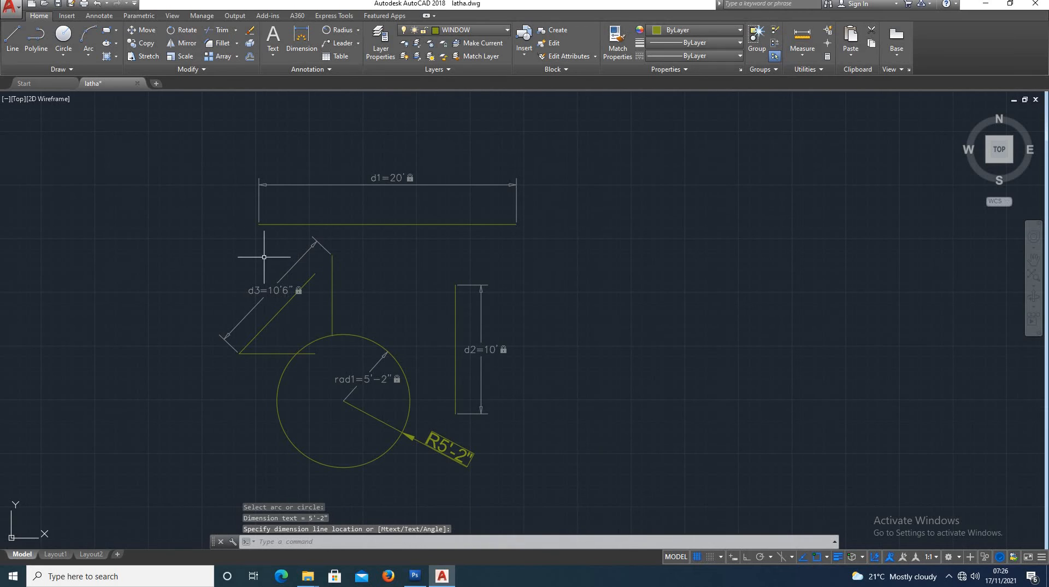
Draw a second circle about 10'-8" in diameter to the right of the vertical line
click(139, 16)
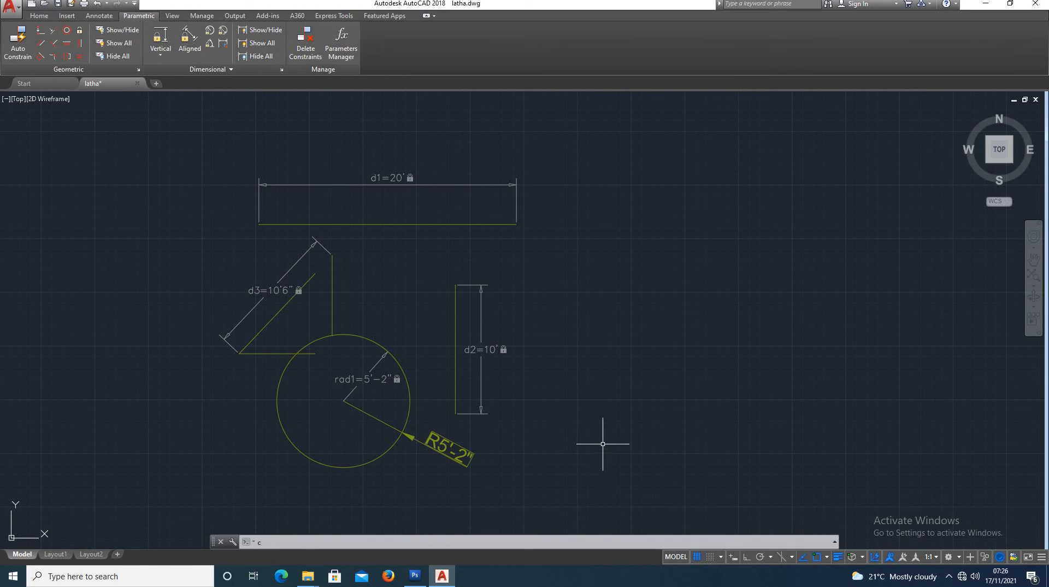
key(Return)
click(599, 381)
click(612, 318)
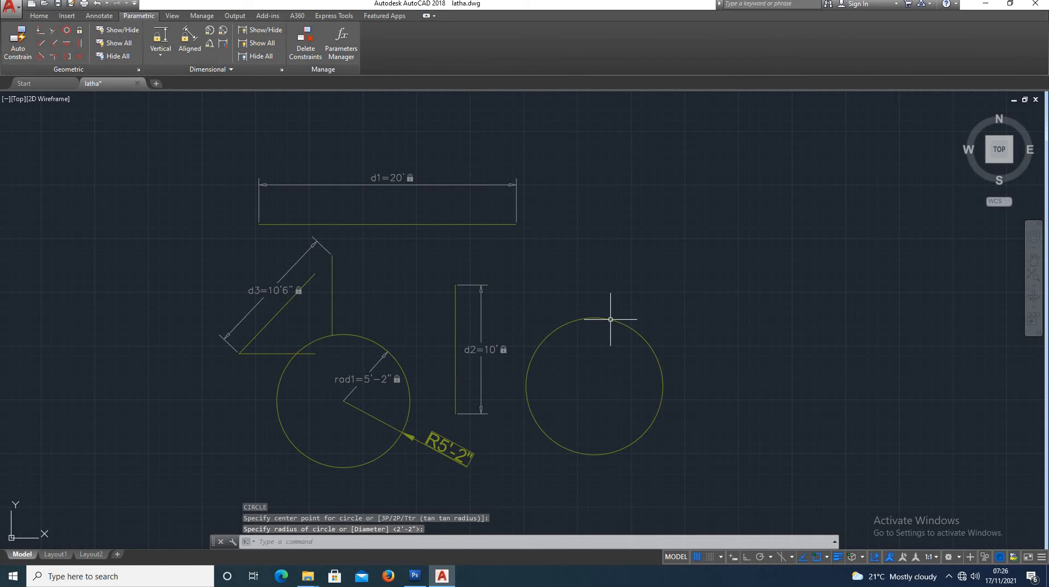
Apply a diameter dimensional constraint to the second circle, with its dimension line running across the circle
click(223, 30)
click(634, 325)
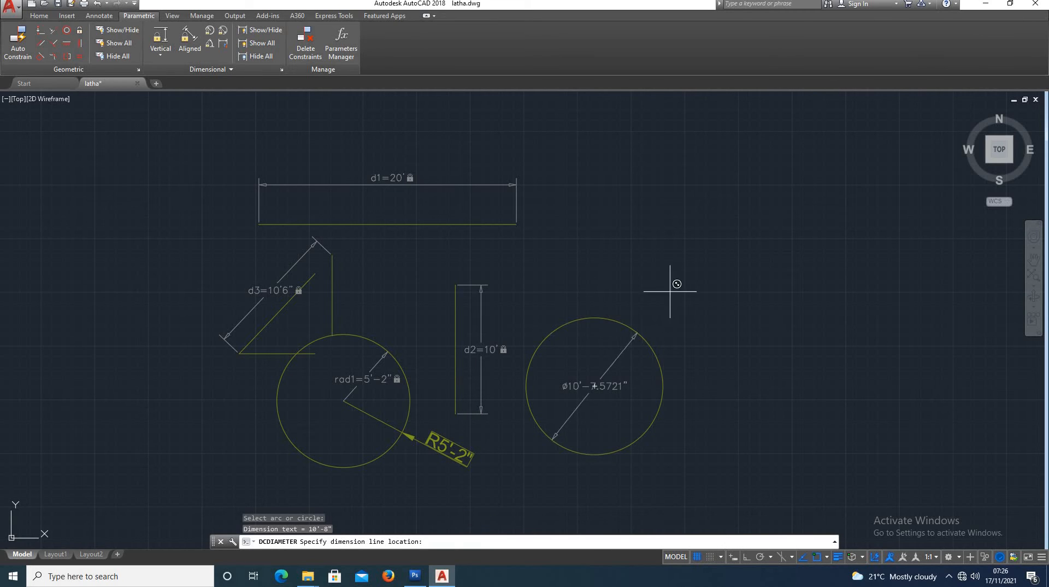
click(560, 307)
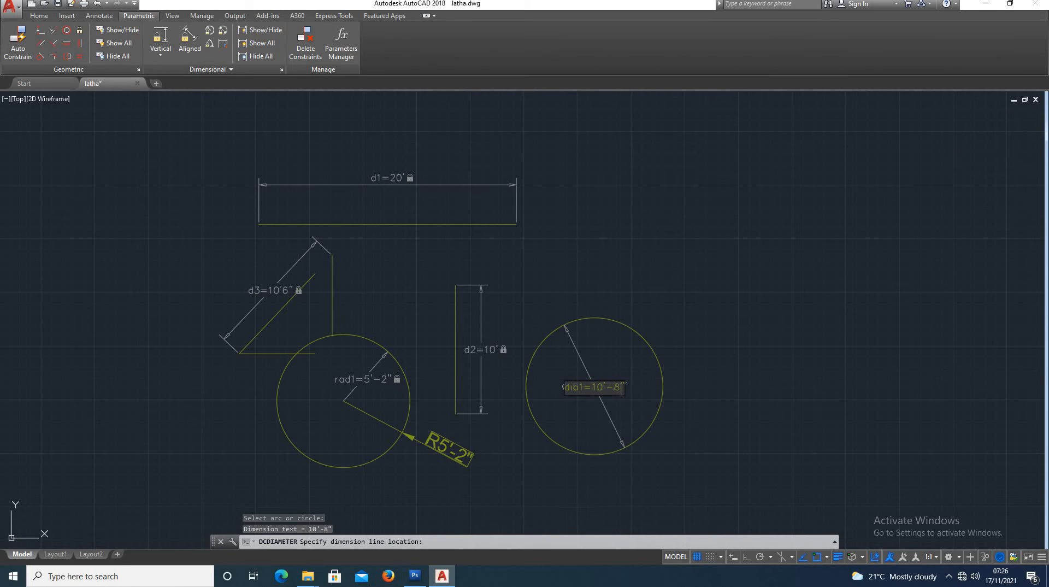
Set the second circle's diameter constraint to 10'
key(BackSpace)
key(BackSpace)
key(BackSpace)
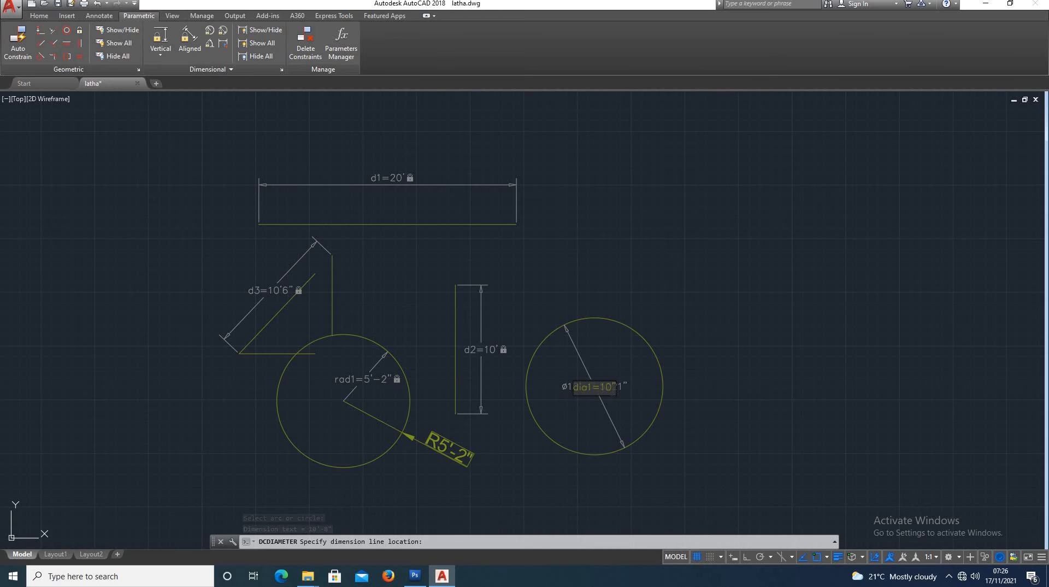
key(BackSpace)
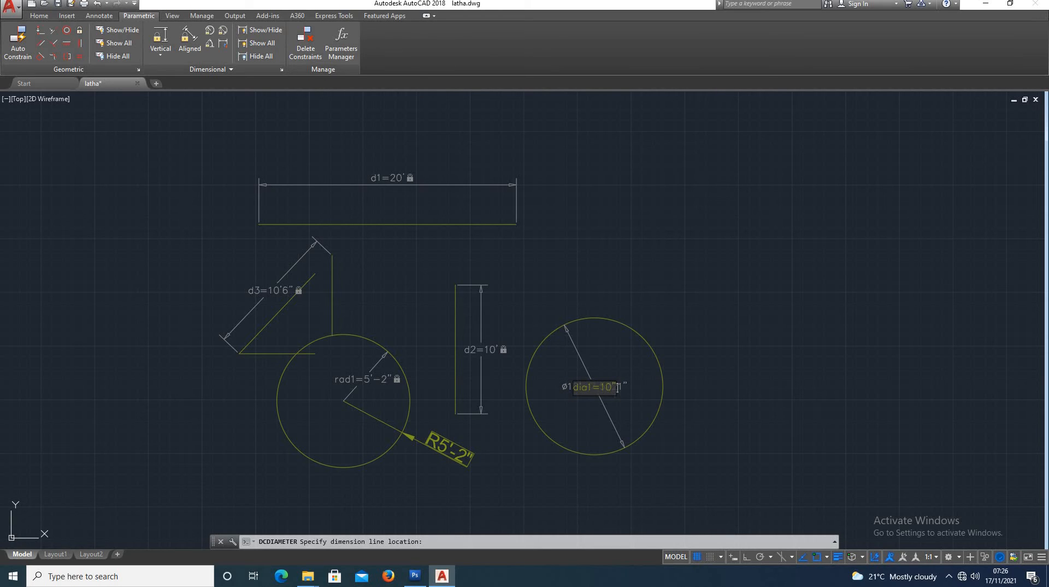
text(')
key(Return)
scroll(603, 406, up, 4)
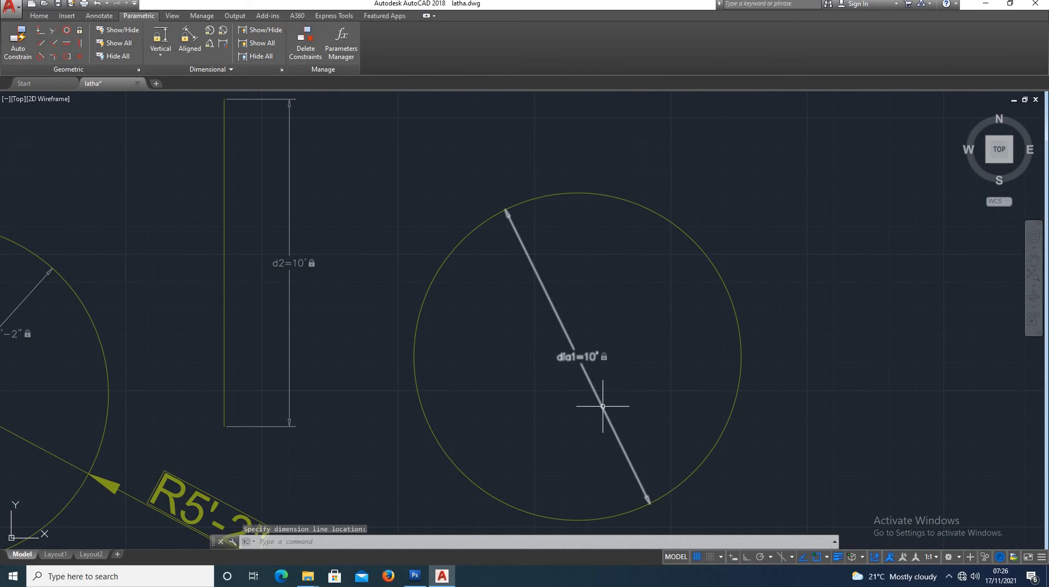
scroll(595, 355, down, 4)
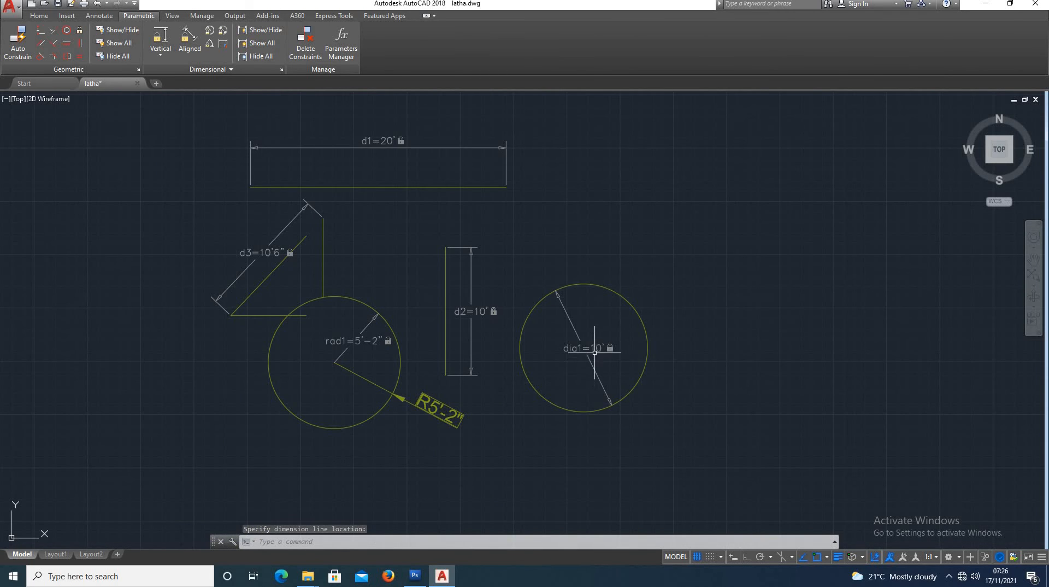
click(594, 352)
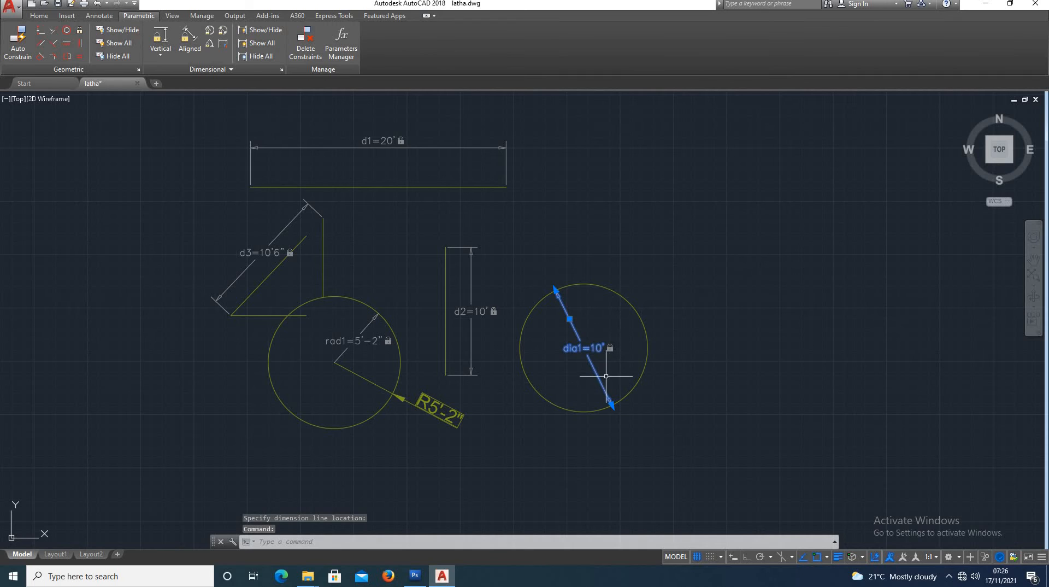
key(Escape)
click(712, 430)
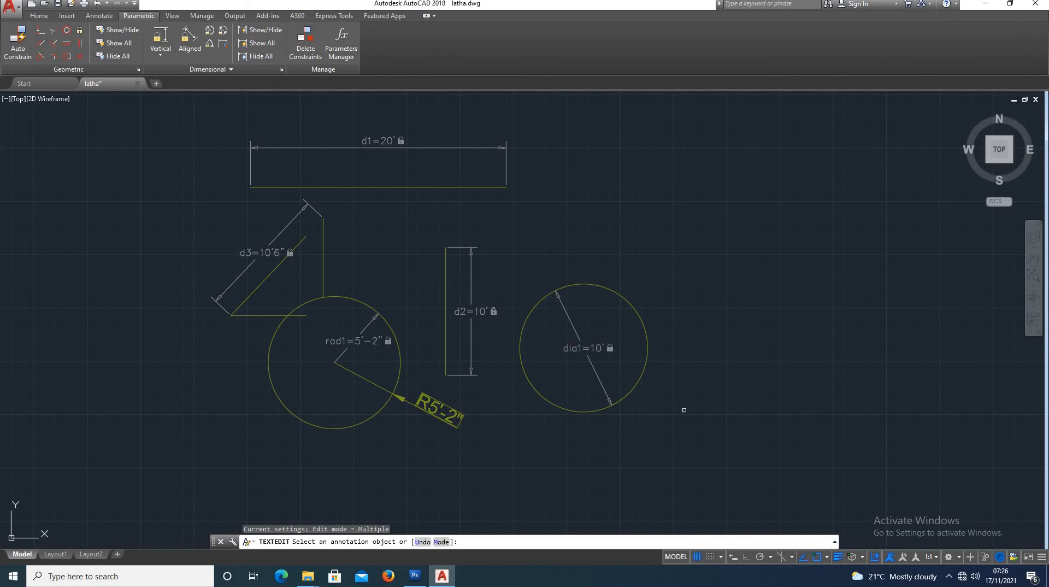
key(Escape)
Change the second circle's diameter constraint to 20'
click(599, 348)
click(597, 348)
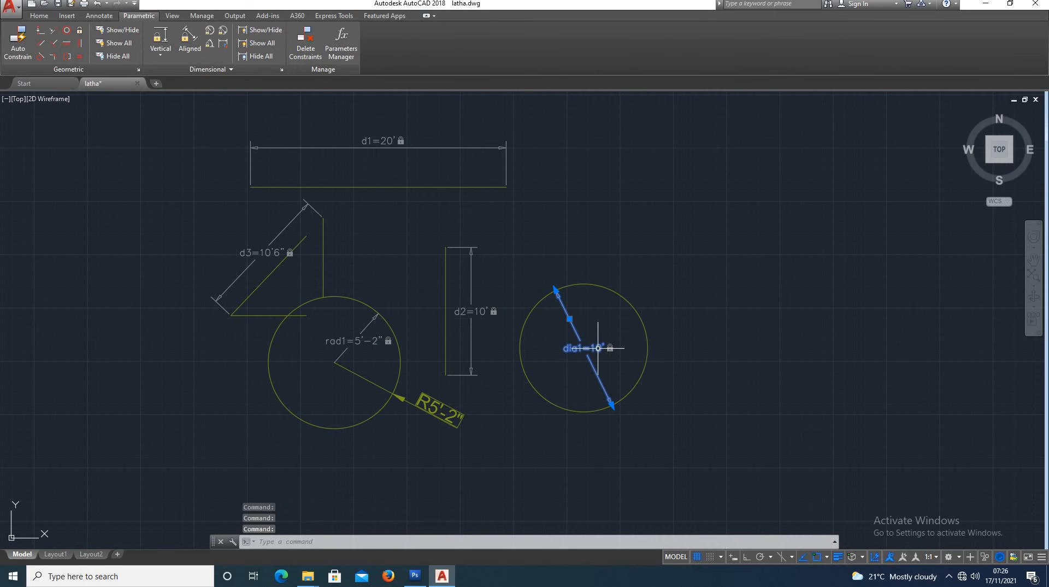
double_click(598, 348)
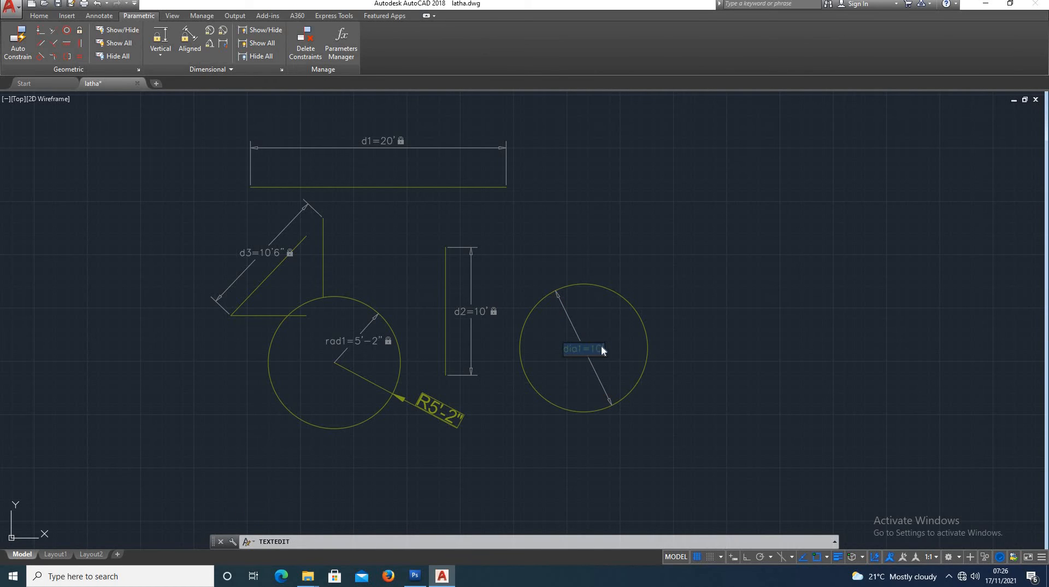
key(BackSpace)
key(BackSpace)
text(20)
key(Return)
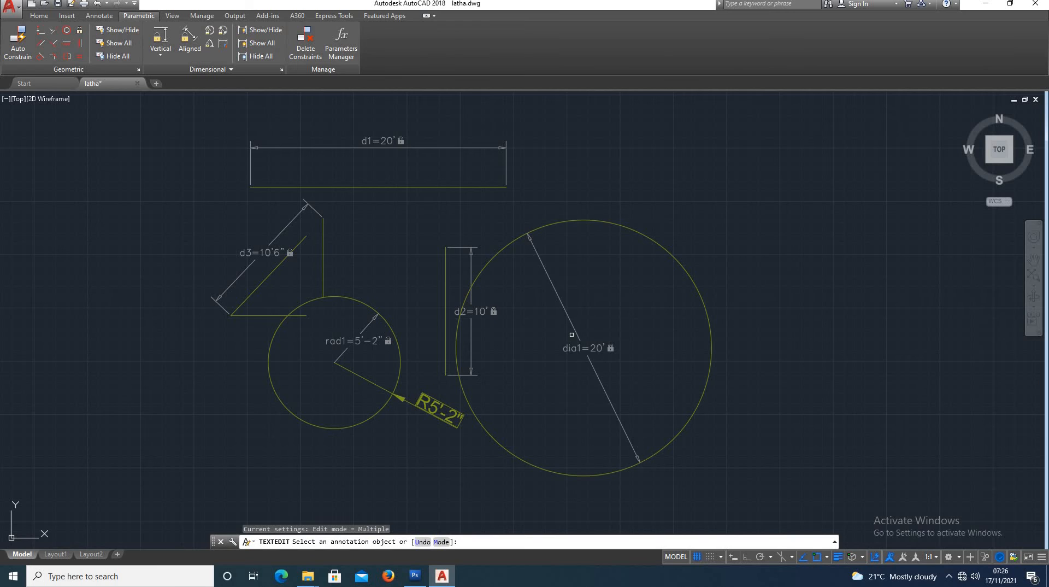
key(Escape)
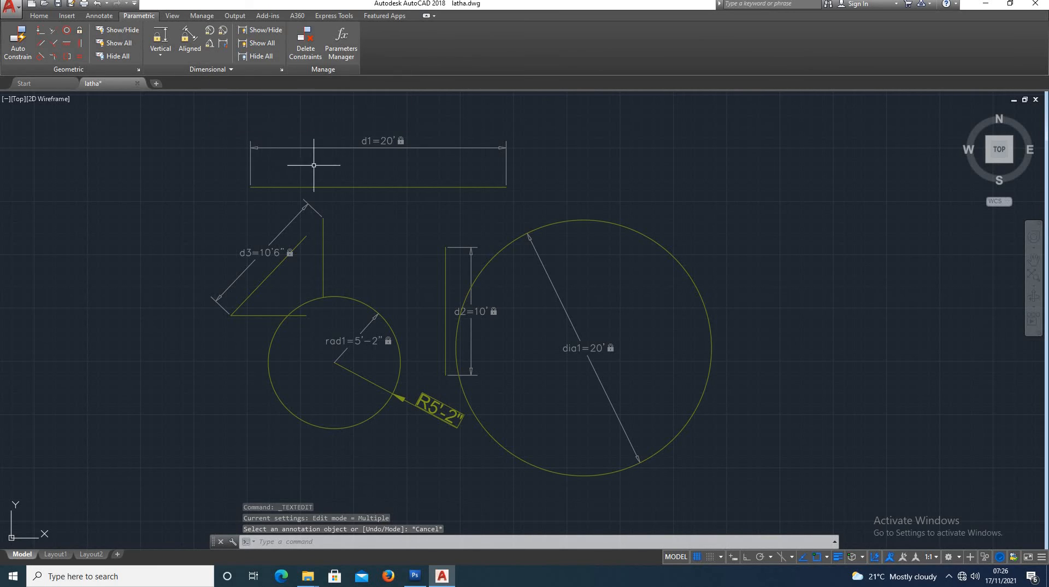
Fillet the triangle's horizontal base and vertical line so they meet in a sharp corner
scroll(277, 323, up, 2)
scroll(316, 293, down, 1)
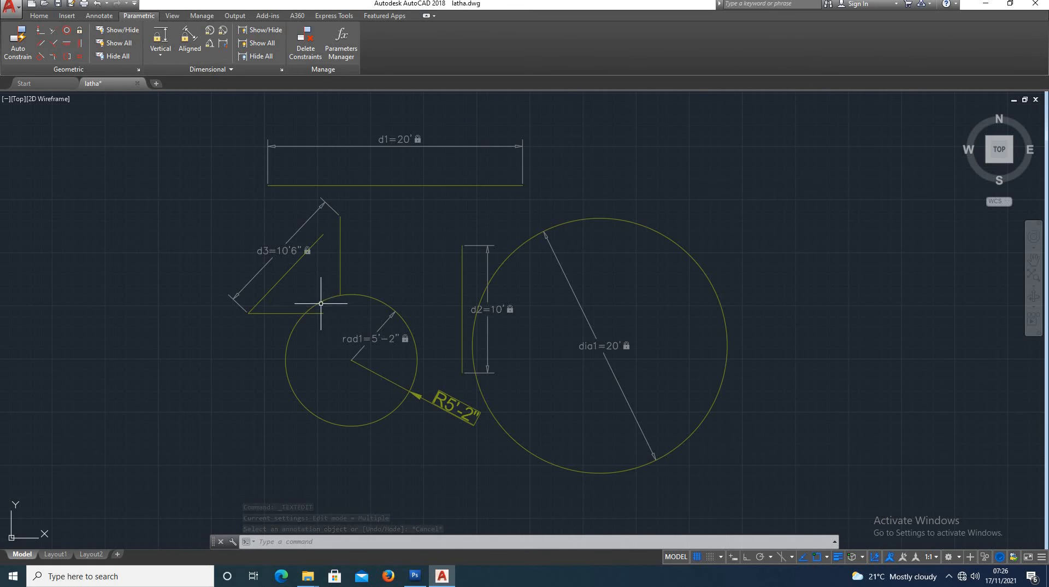
scroll(322, 300, up, 1)
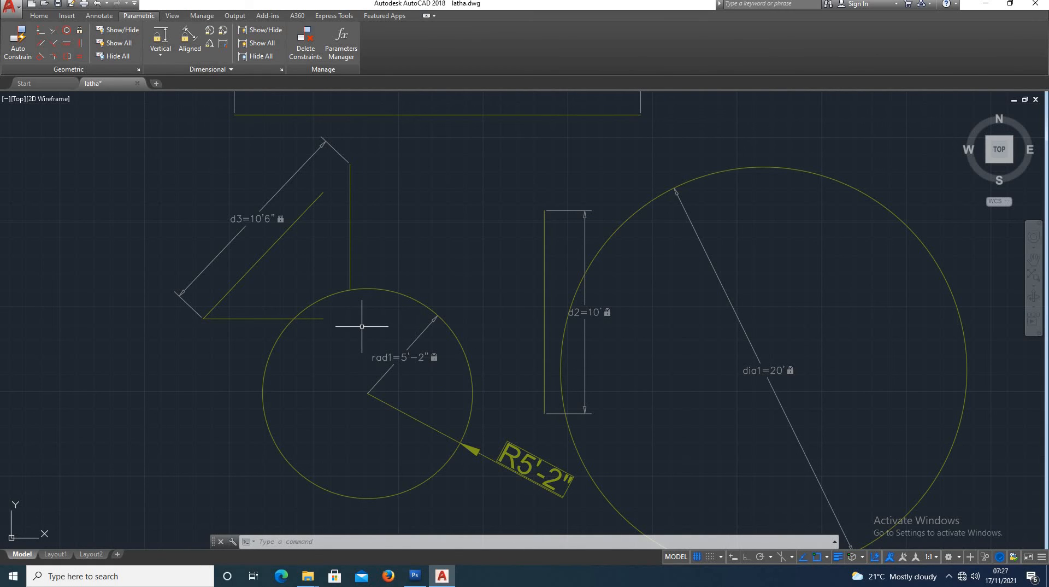
text(f)
key(Return)
click(308, 318)
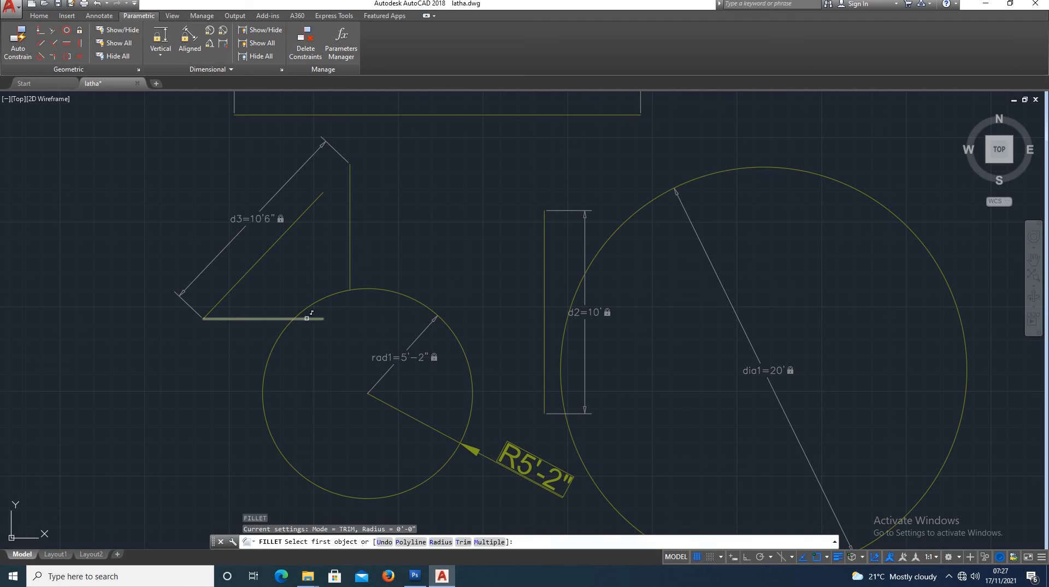
click(350, 276)
scroll(409, 429, down, 2)
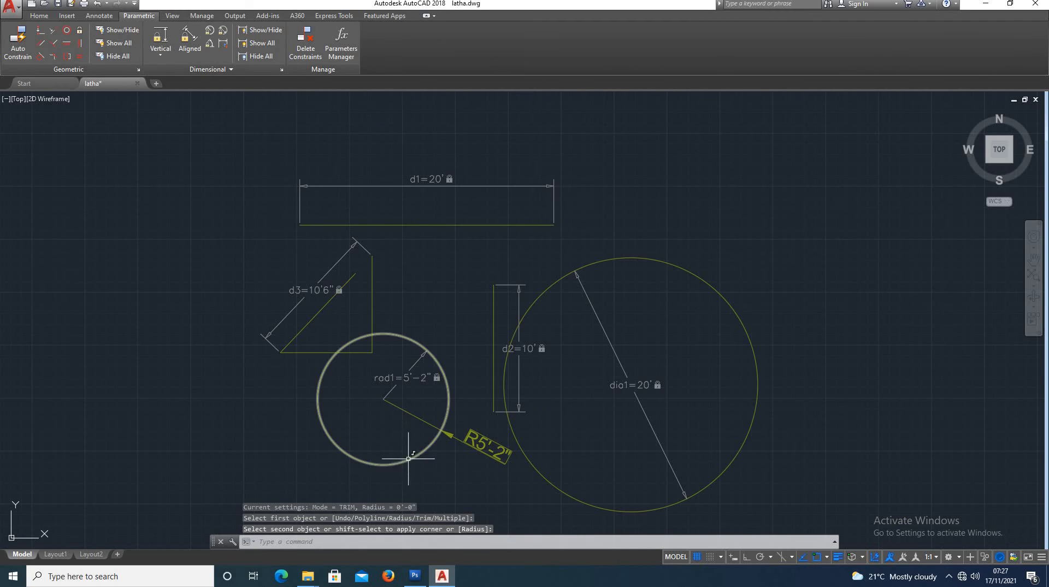
Move the radius-constrained circle, with its radius constraint and radius dimension, to the free space above the large circle
text(m)
key(Return)
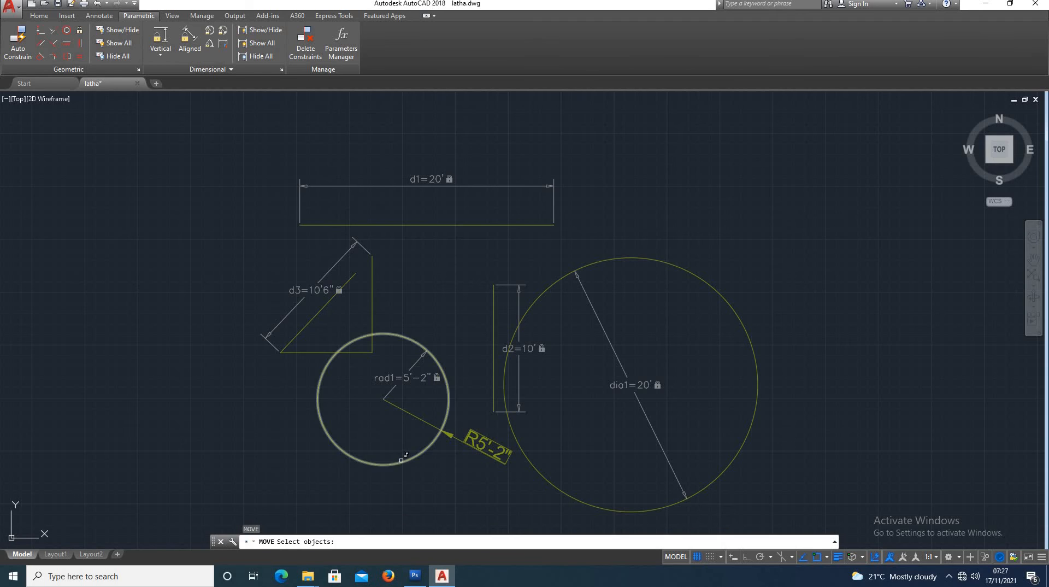
click(422, 451)
click(417, 417)
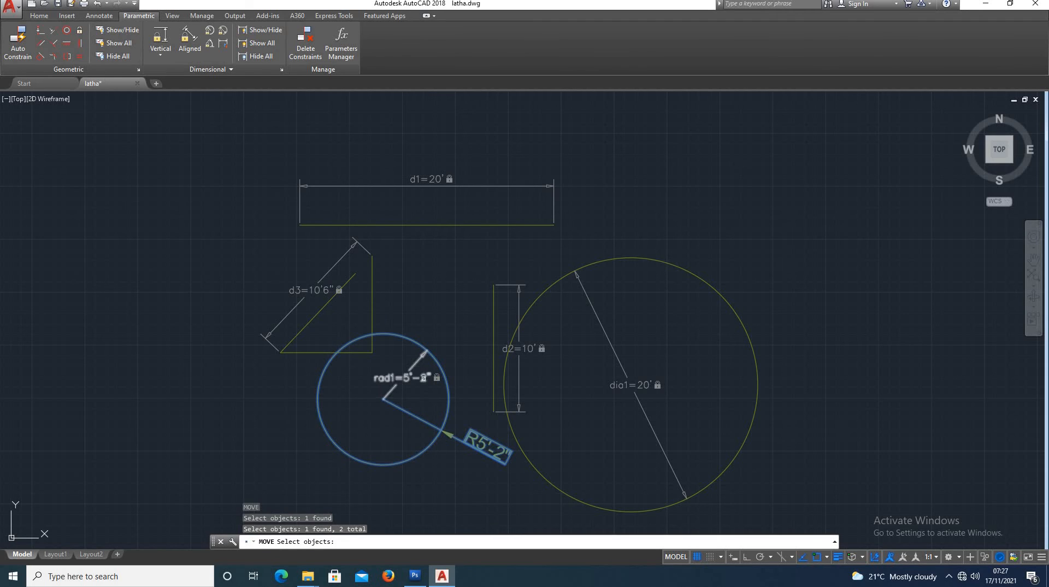
click(423, 379)
key(Return)
click(383, 464)
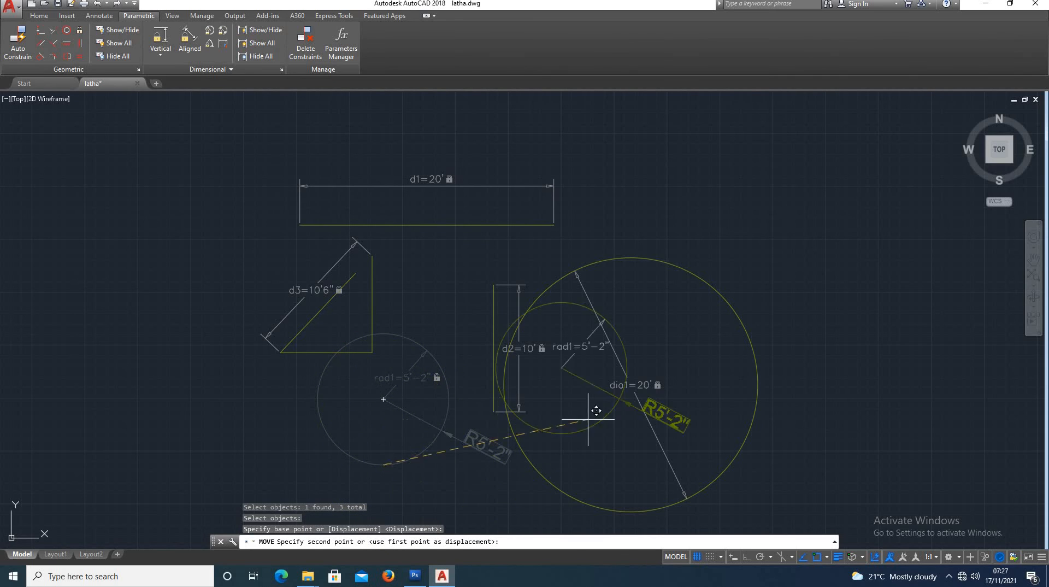
click(689, 242)
Apply an angular dimensional constraint between the triangle's base and vertical line and set the angle to 45
scroll(377, 336, up, 2)
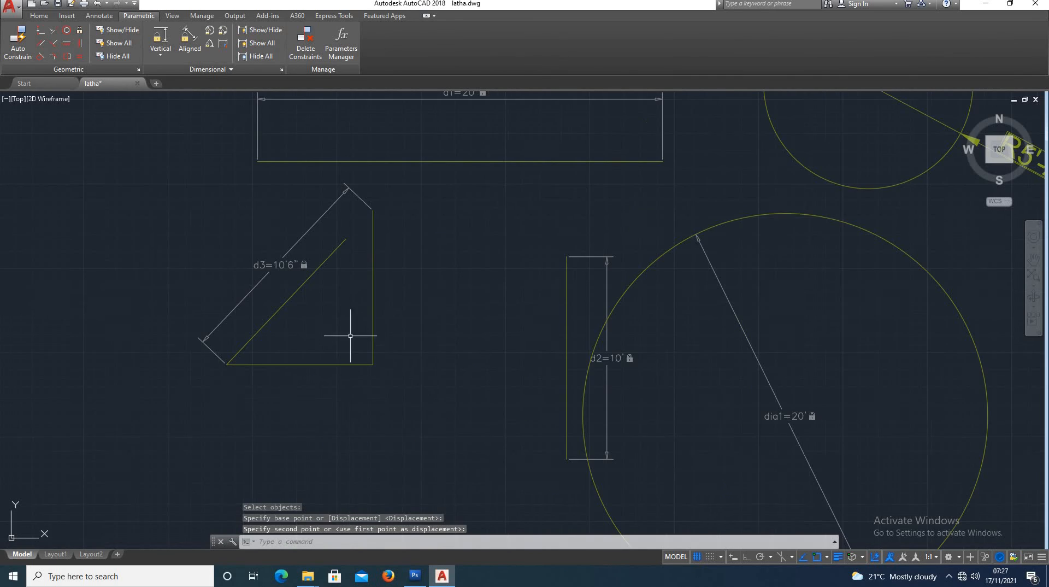
click(212, 46)
click(354, 363)
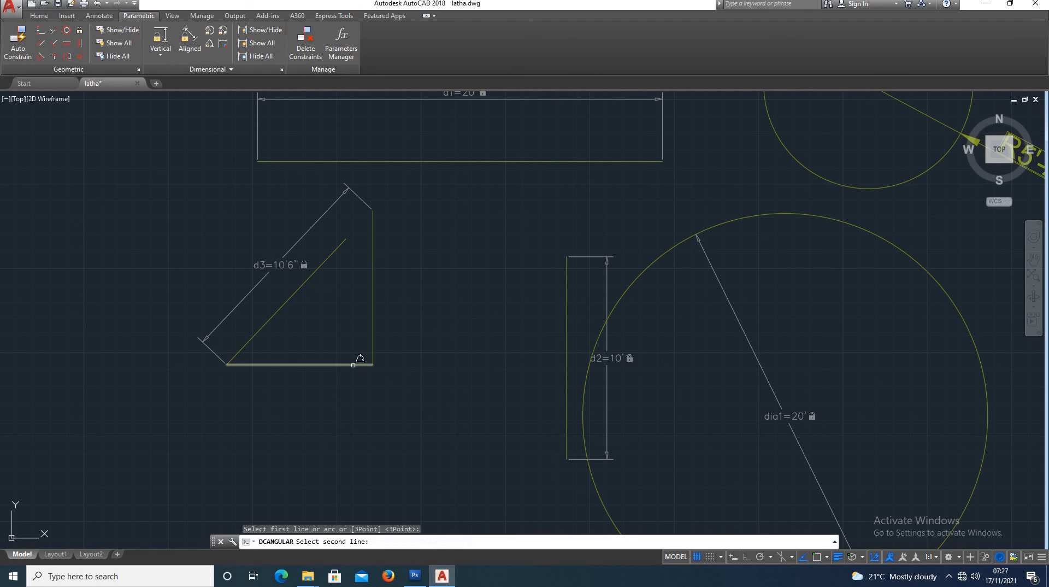
click(358, 363)
click(373, 329)
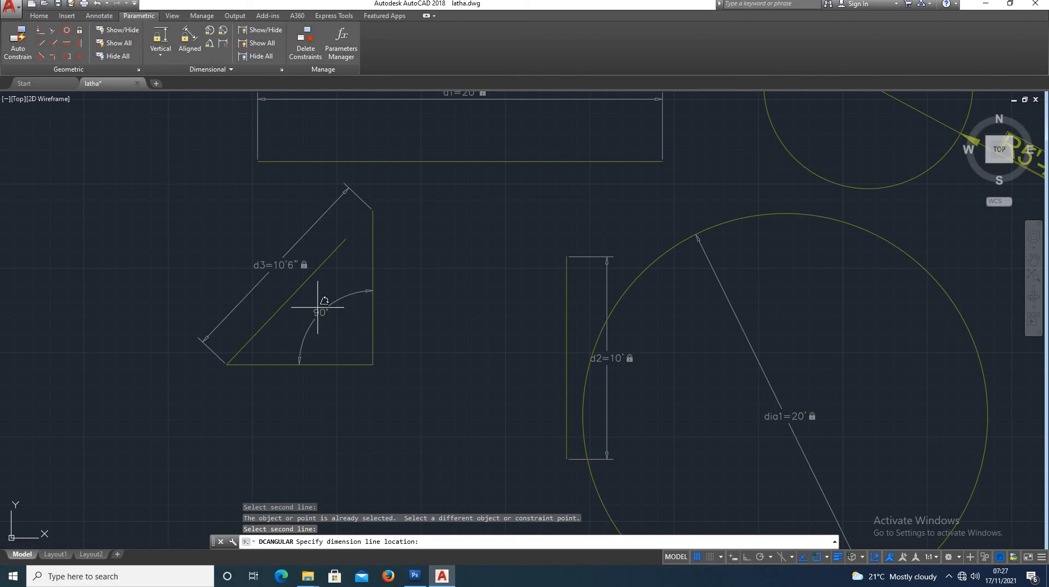
click(315, 317)
scroll(328, 318, up, 2)
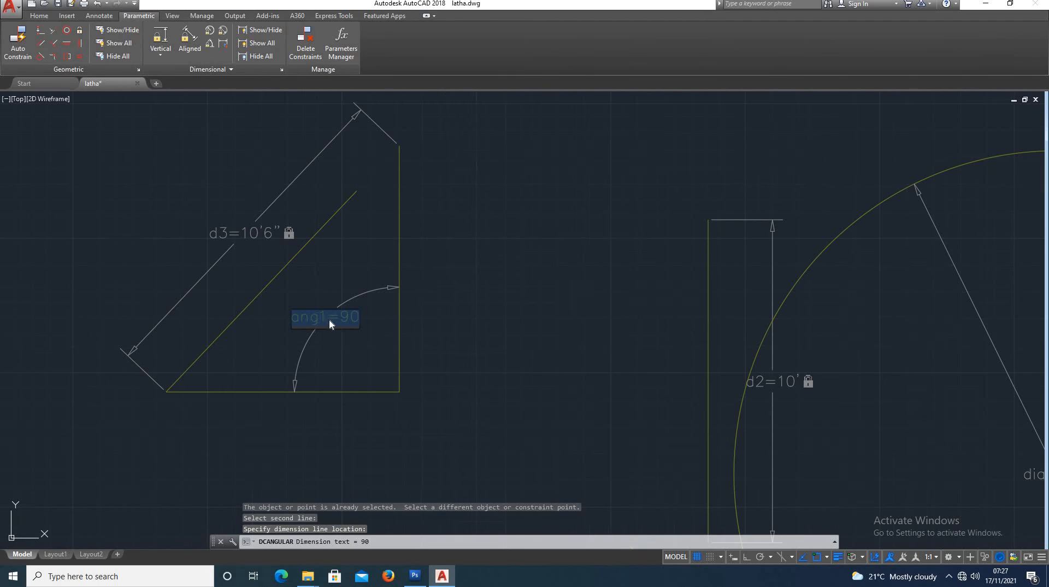
click(341, 319)
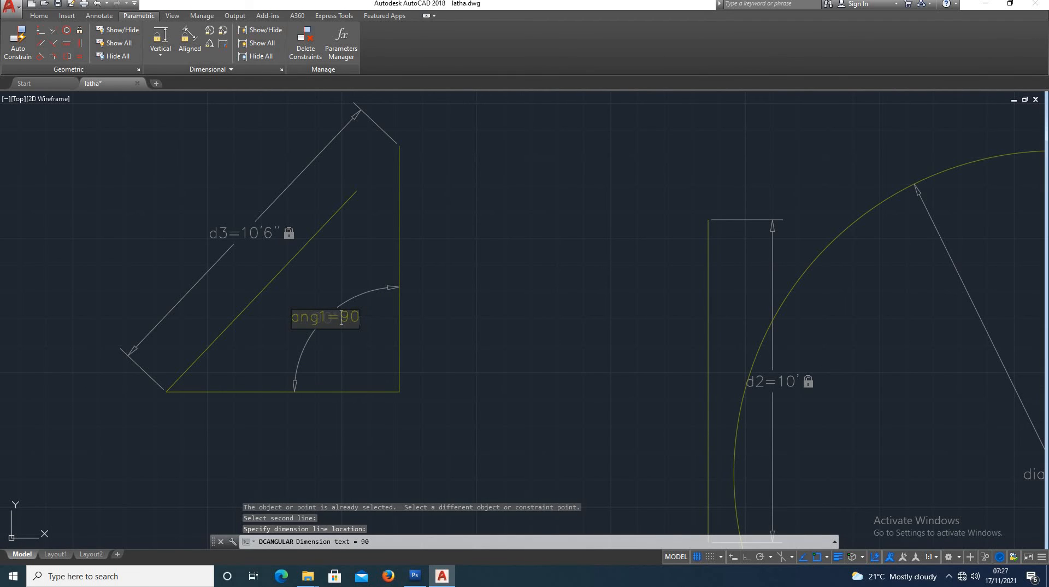
key(Delete)
key(Delete)
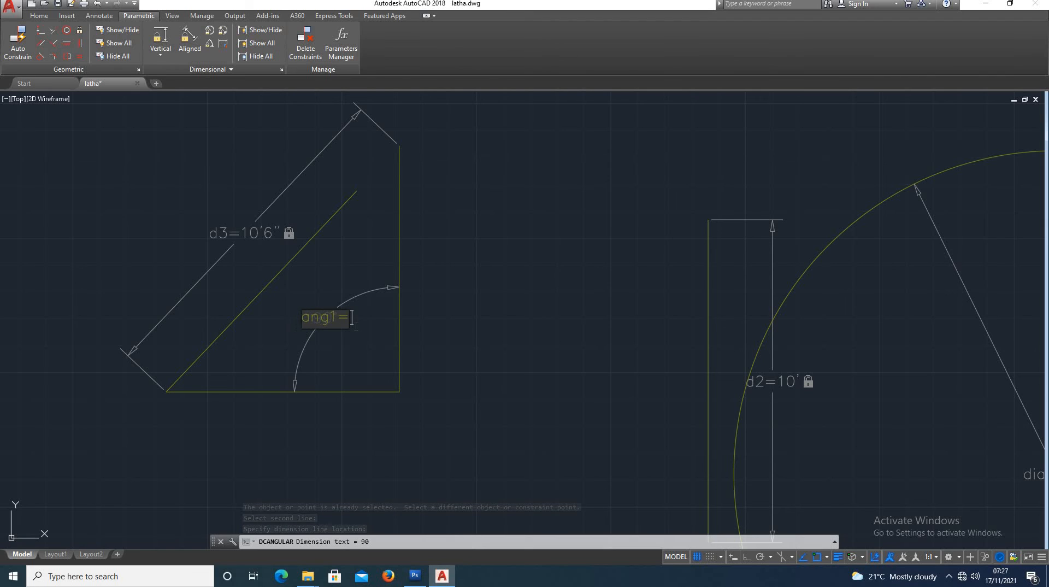
text(45)
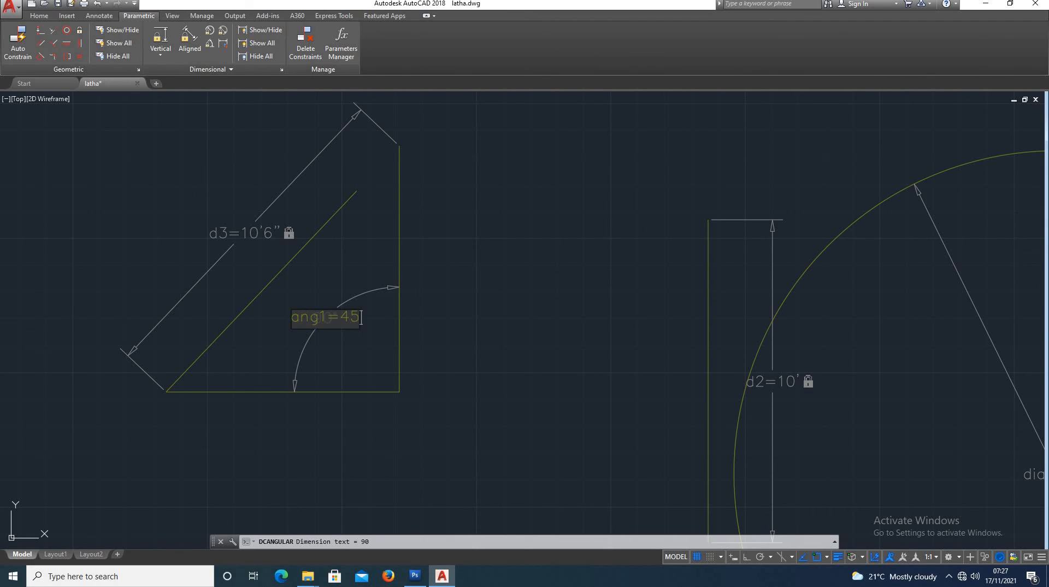
key(Return)
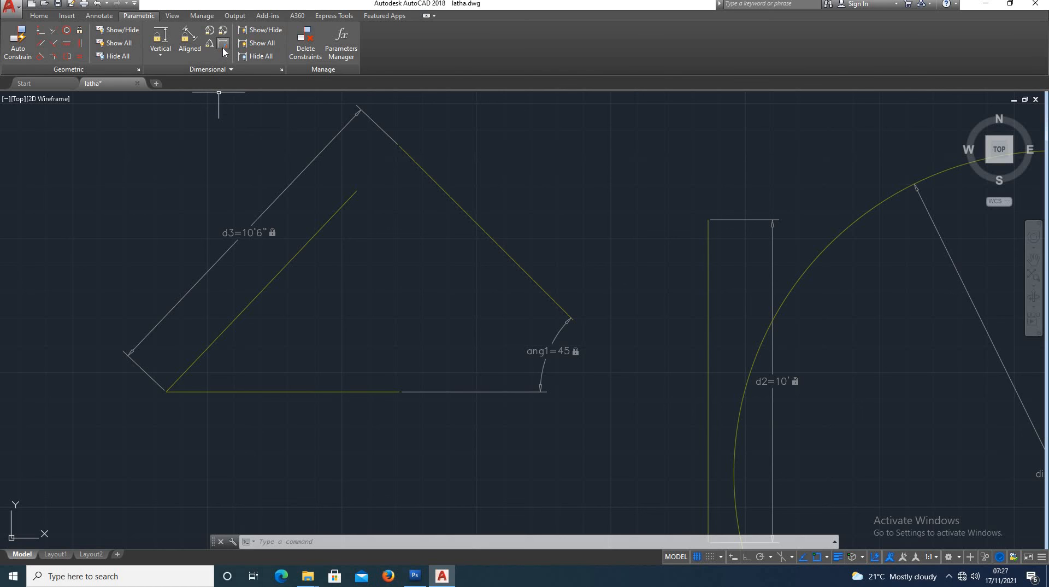
key(Escape)
Draw a horizontal line about 12'-4" long below the triangle with Ortho on
scroll(317, 318, down, 4)
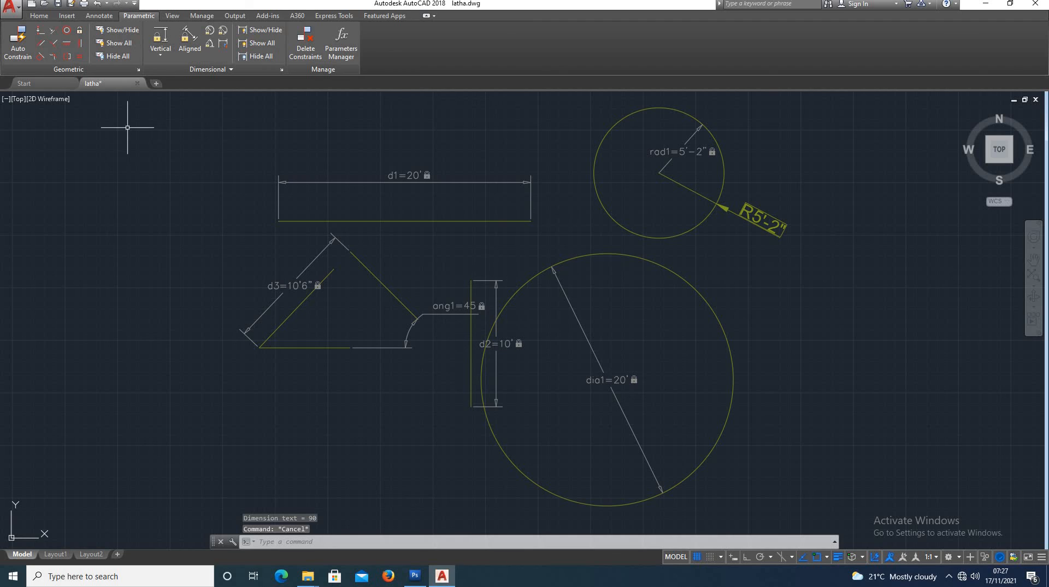
click(39, 16)
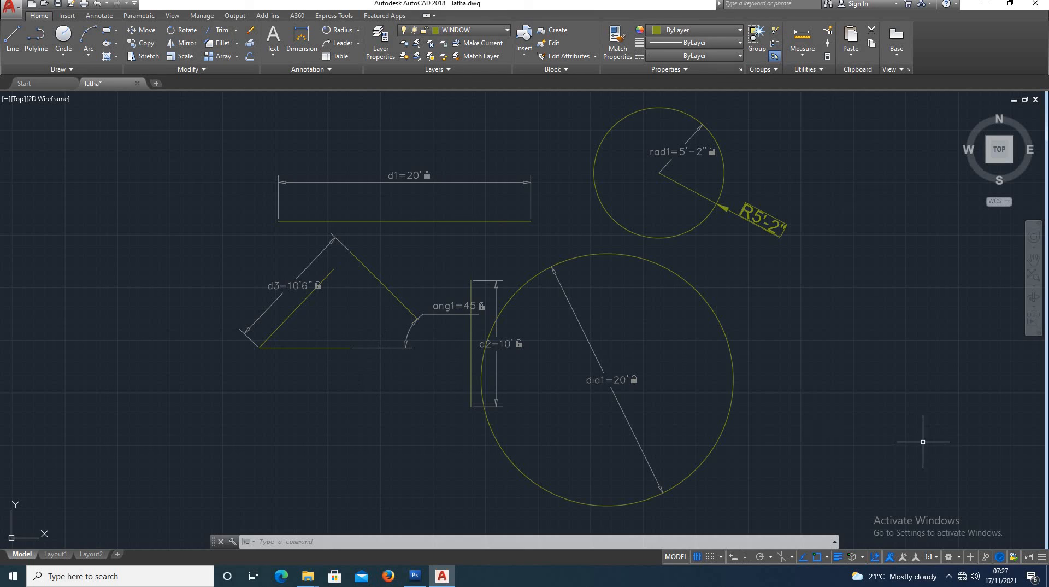
key(Return)
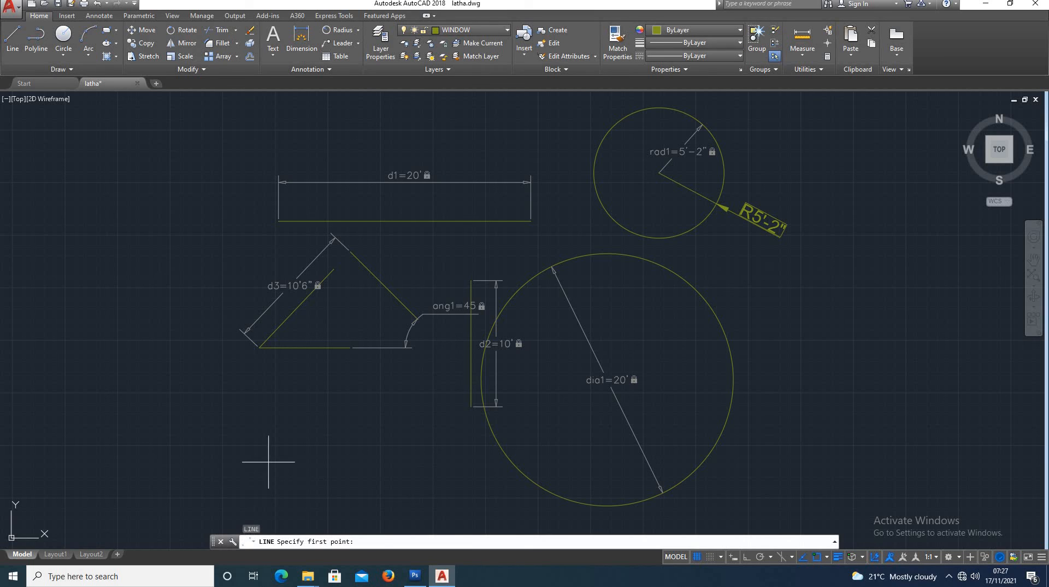
click(269, 457)
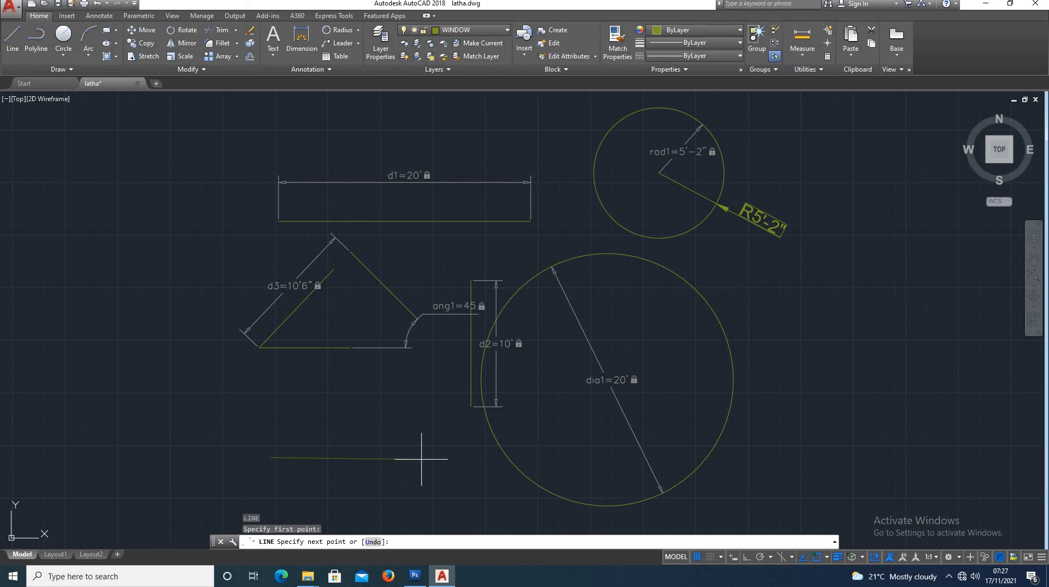
key(F8)
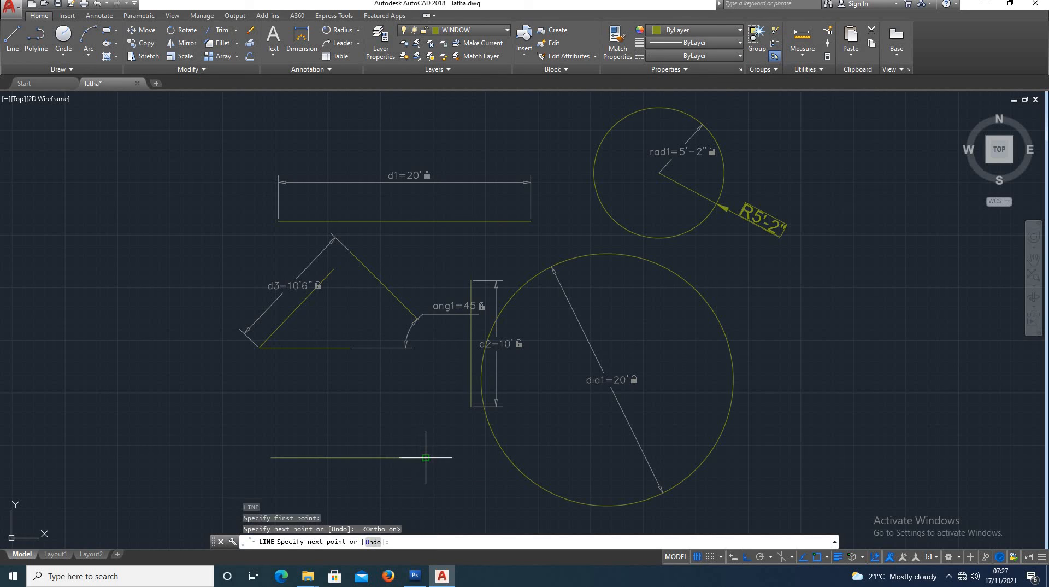
key(Escape)
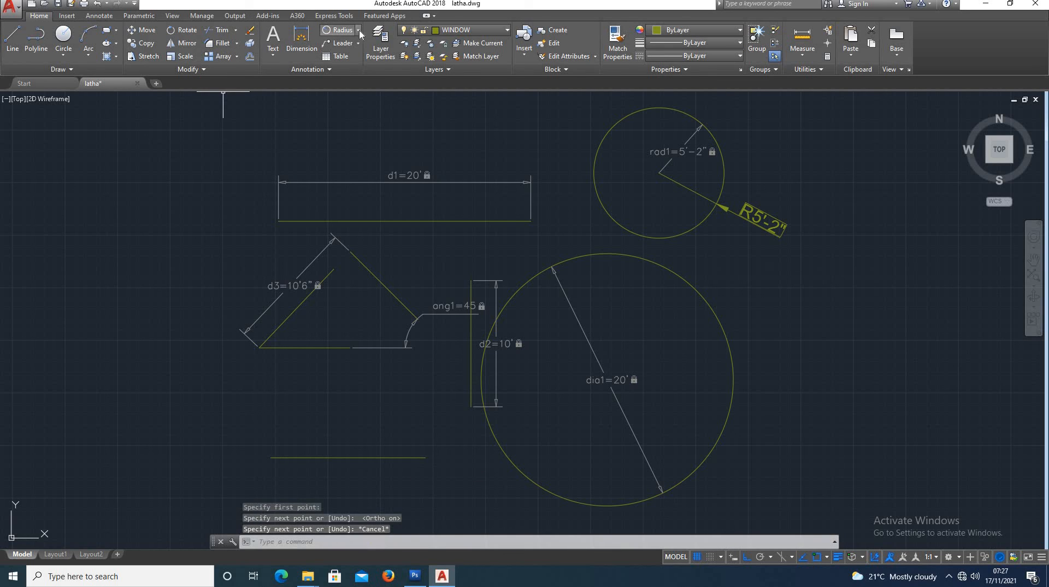
Add an ordinary linear dimension just above the new horizontal line, measured between its endpoints
click(358, 30)
click(350, 48)
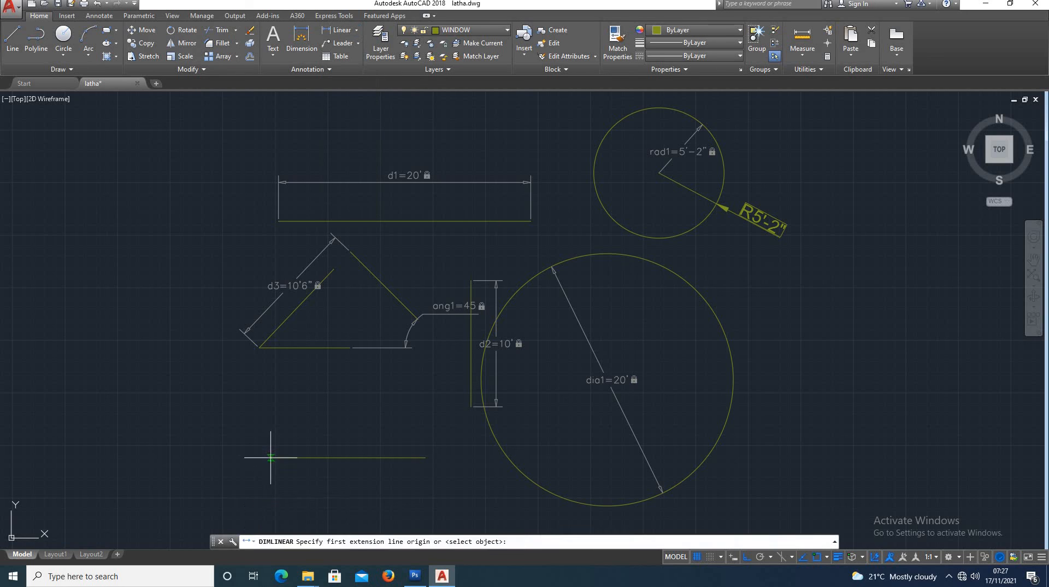
click(292, 457)
click(425, 457)
click(423, 439)
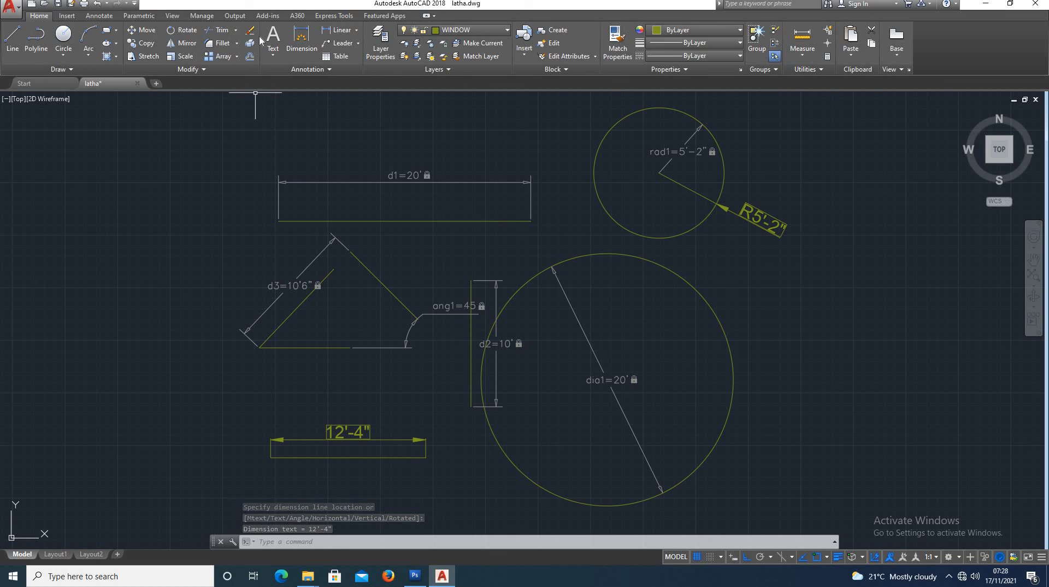
Convert the ordinary linear dimension on the horizontal line below the triangle into a dimensional constraint
click(138, 15)
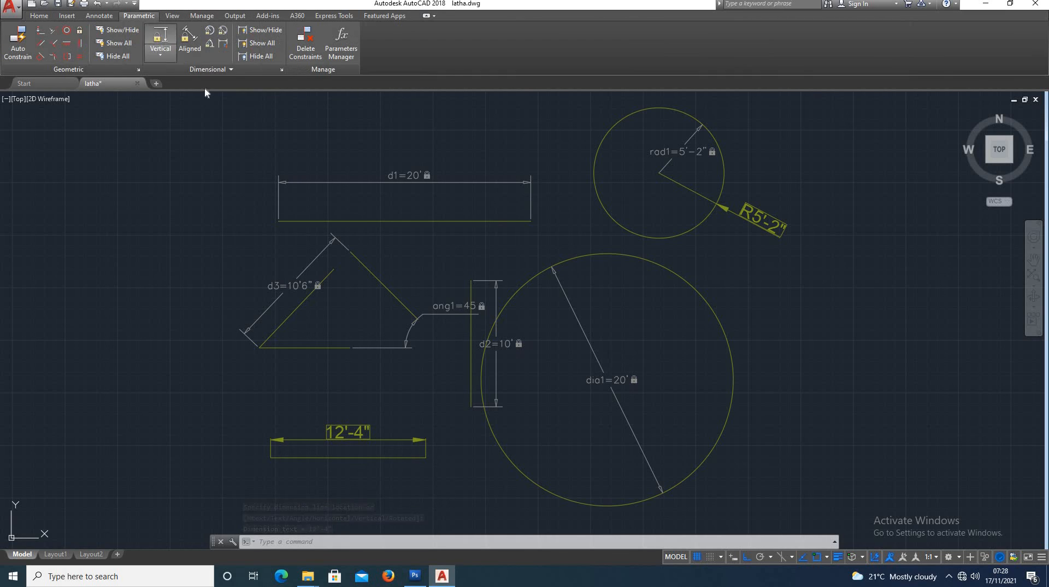
click(224, 45)
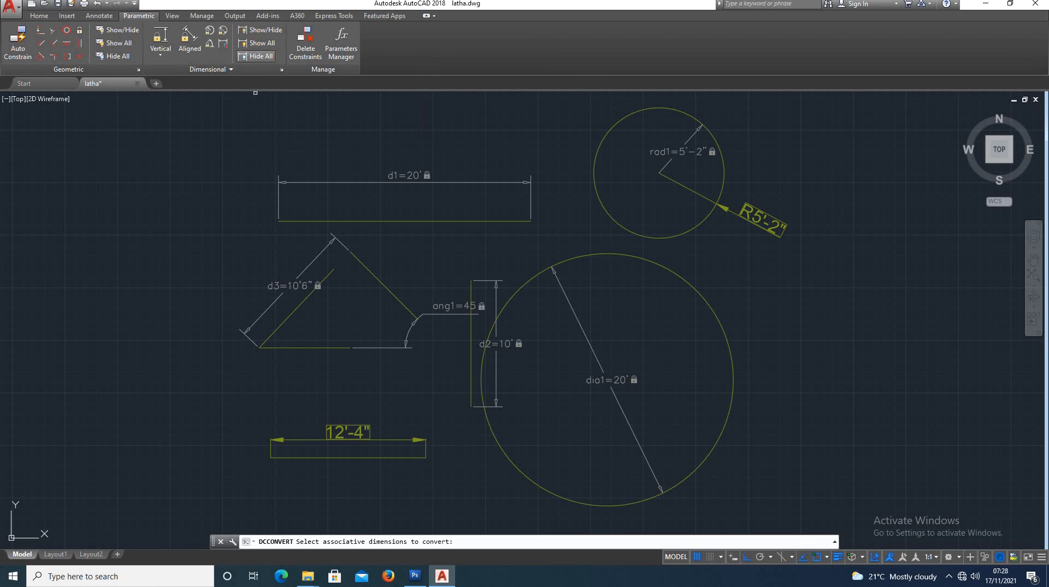
click(362, 438)
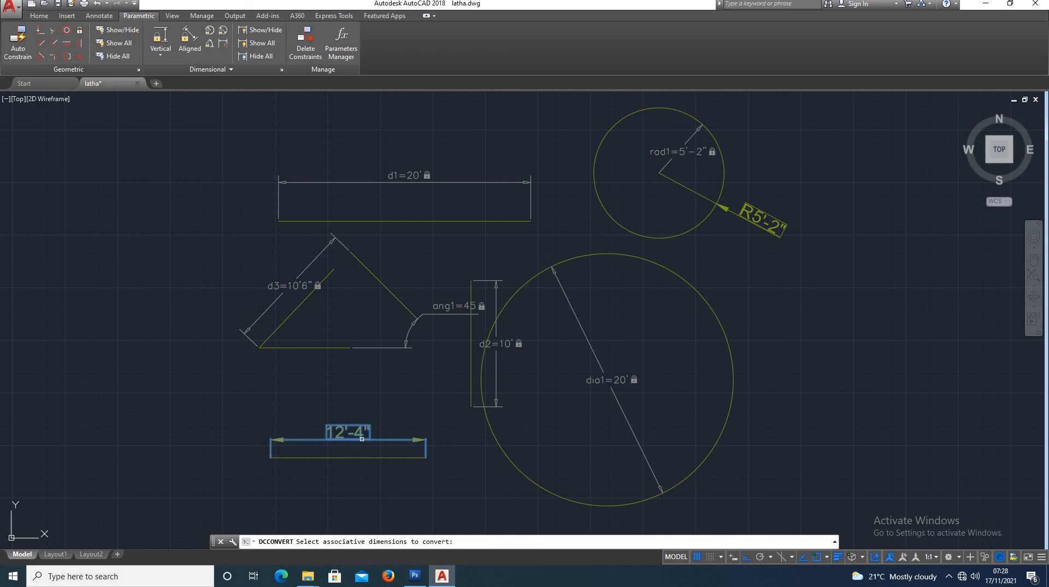
key(Return)
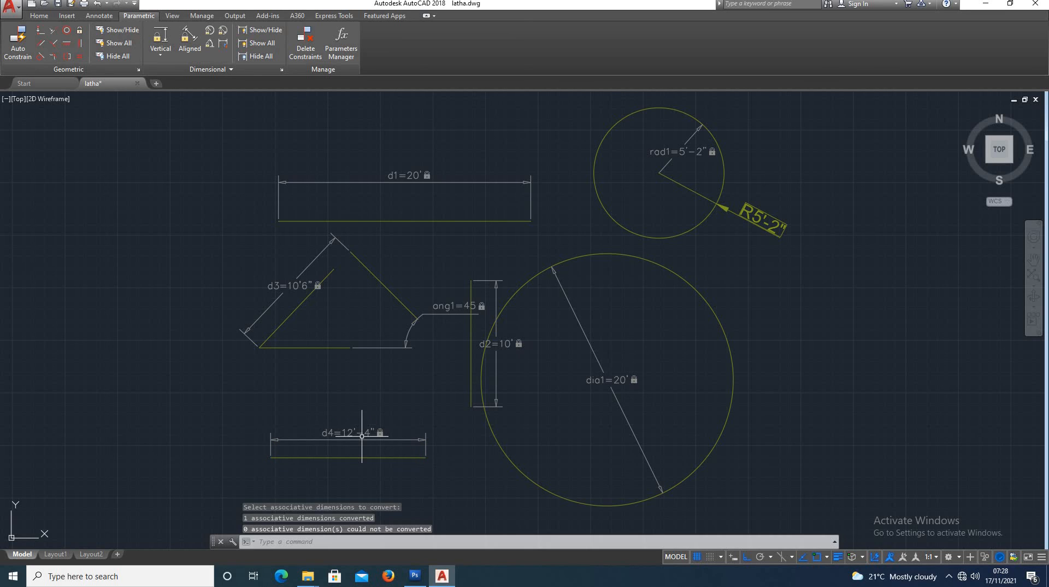
scroll(366, 462, up, 2)
scroll(330, 432, up, 2)
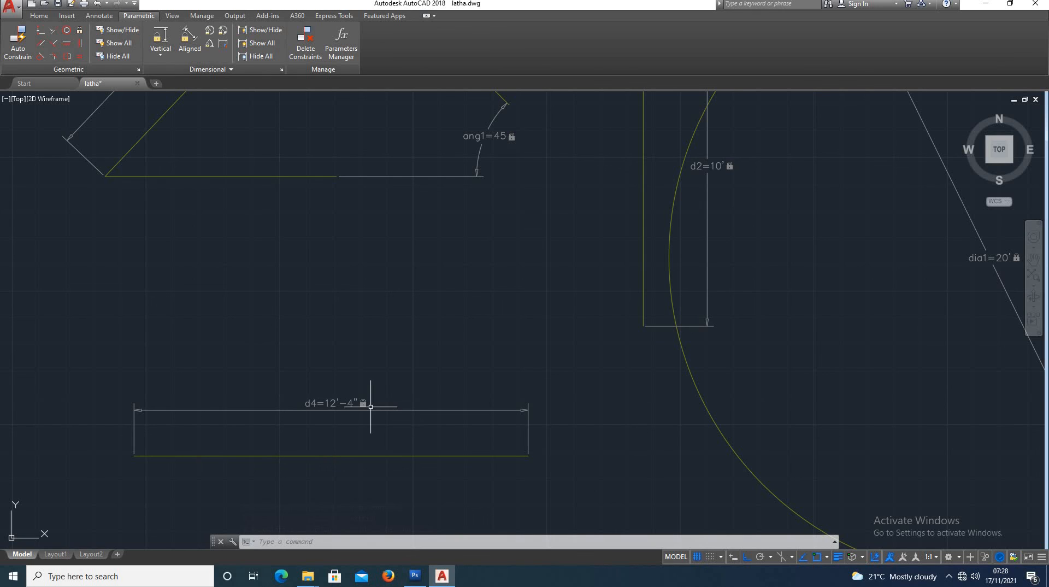
scroll(370, 406, down, 4)
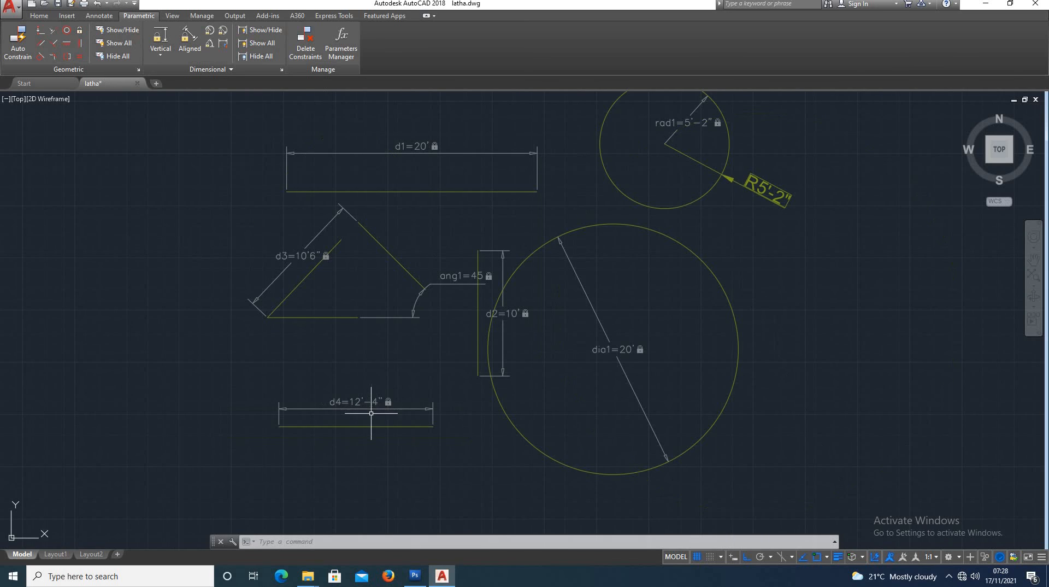
scroll(410, 427, down, 2)
scroll(461, 413, up, 2)
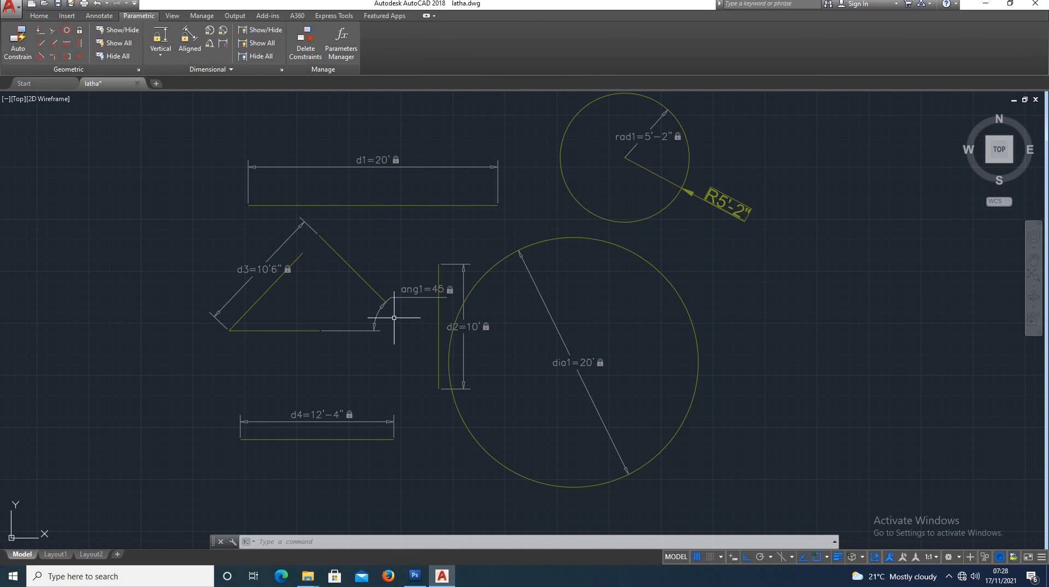
scroll(432, 295, down, 1)
scroll(471, 268, up, 1)
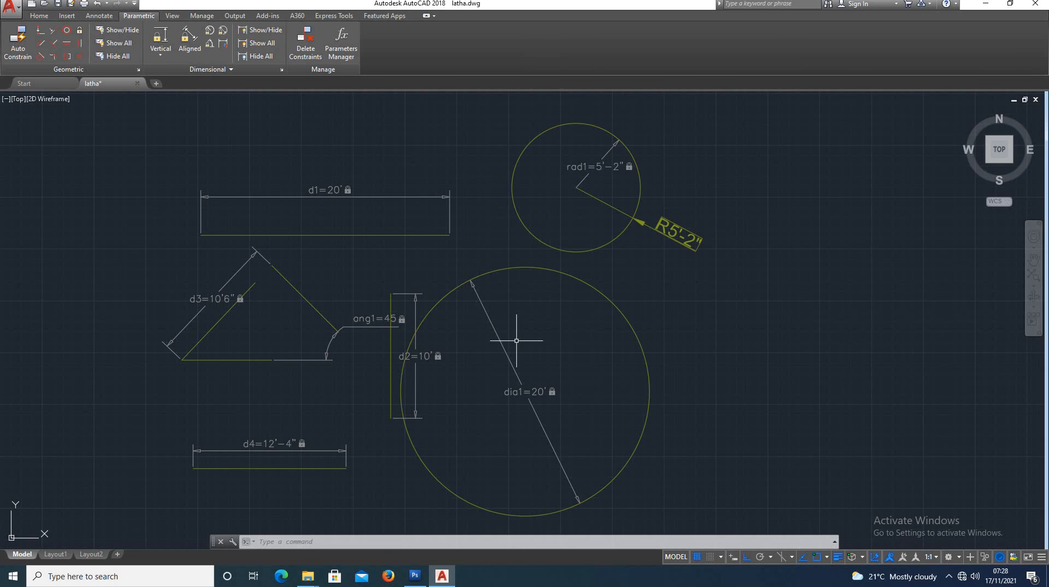